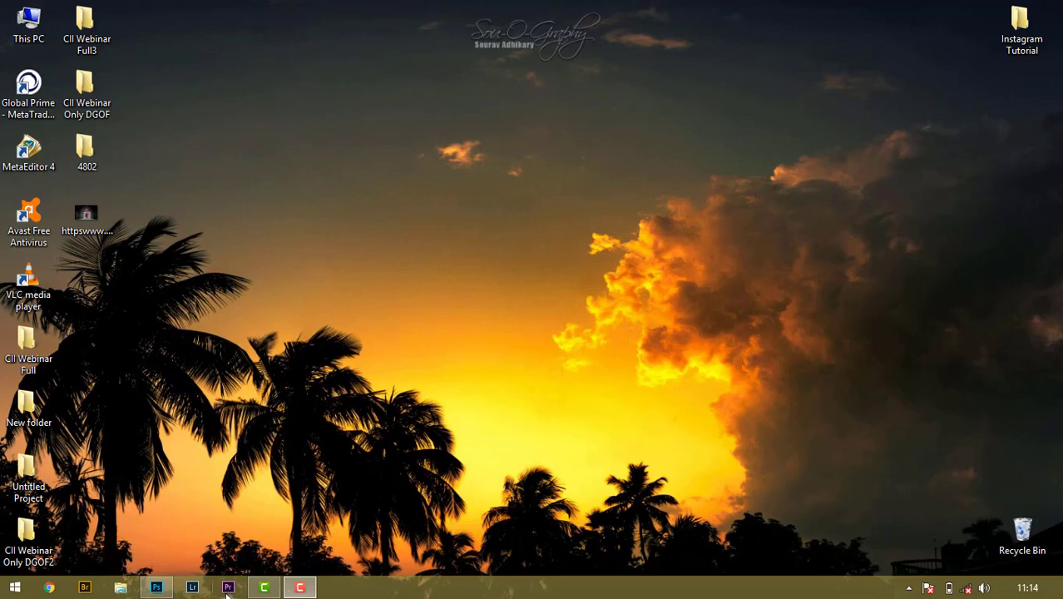
Switch to Photoshop, where the photo of the monk with the red umbrella is open.
mouse_move(154, 593)
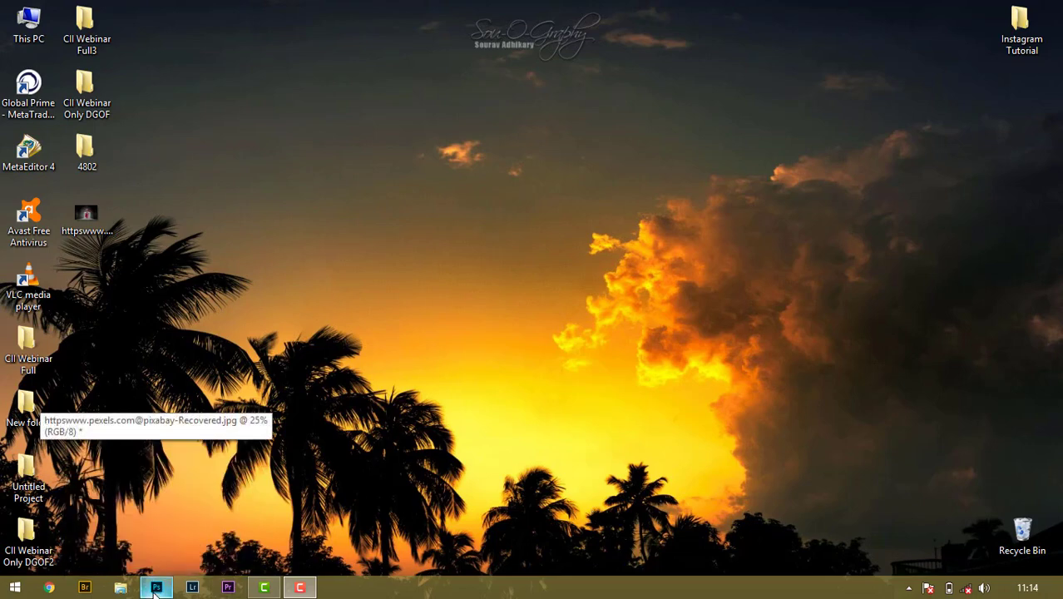
left_click(156, 511)
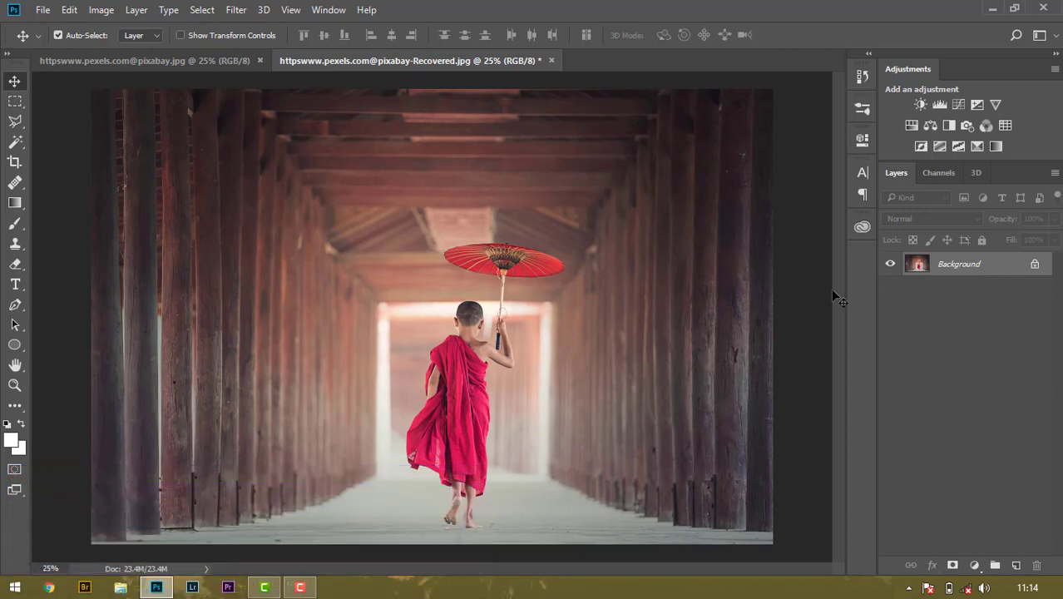
key("ctrl")
key("ctrl")
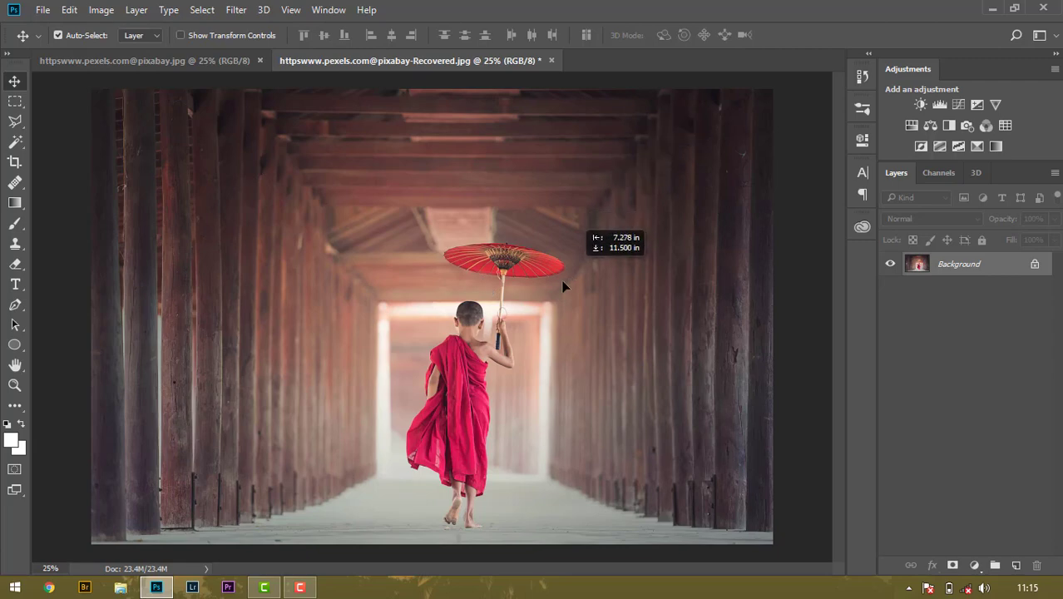
left_click_drag(593, 393, 533, 509)
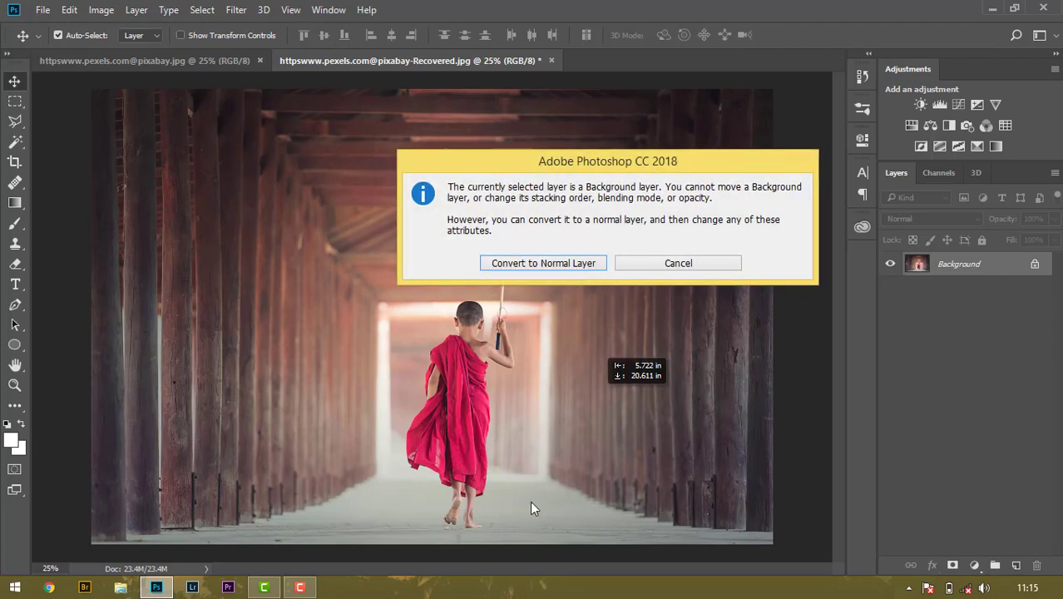
left_click(678, 264)
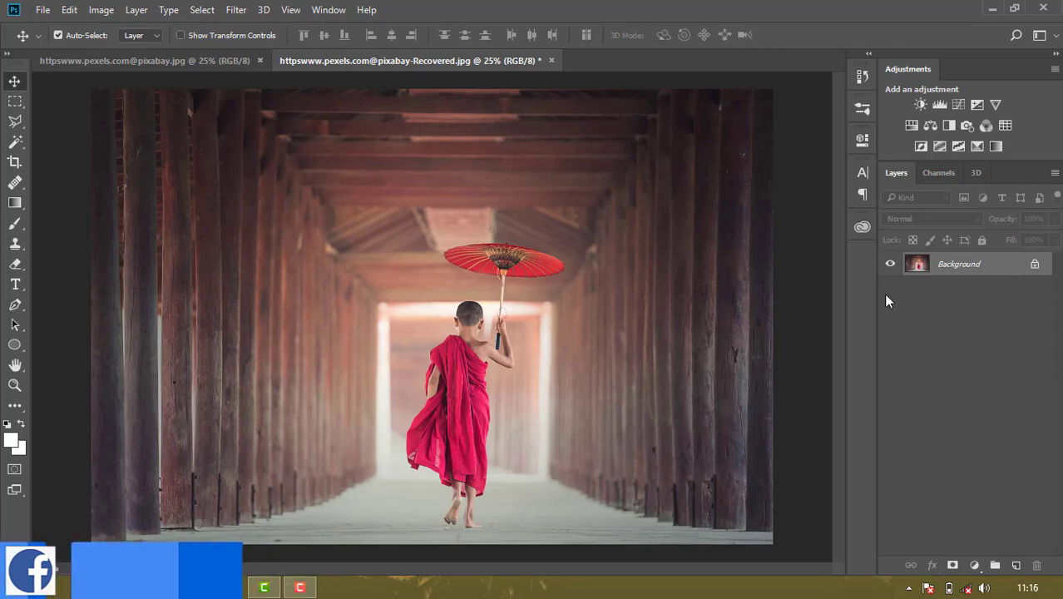
Duplicate the Background layer and convert the duplicate to a Smart Object.
key("ctrl")
key("ctrl+j")
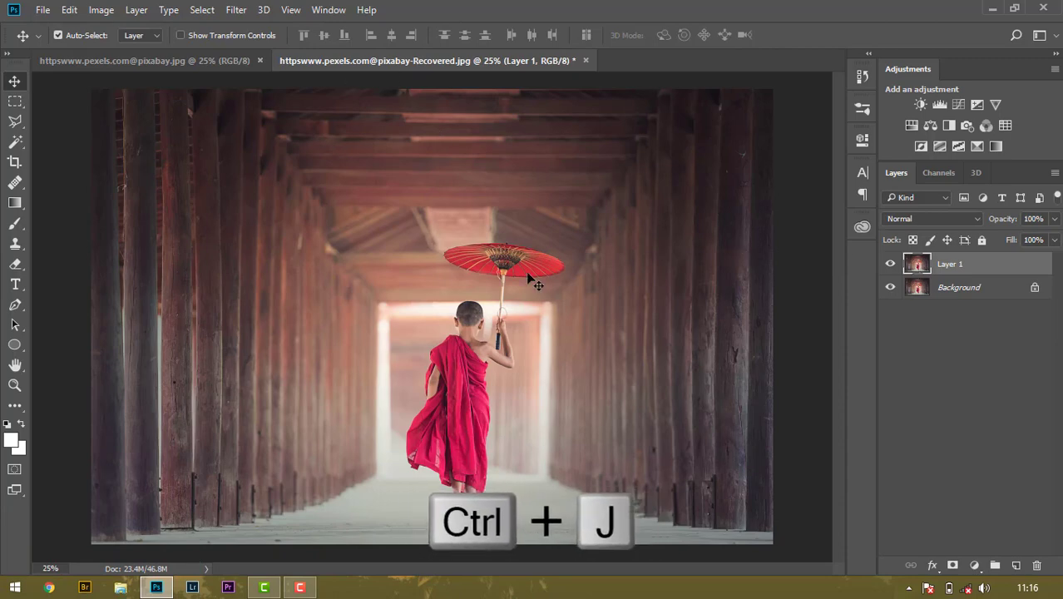
left_click(238, 10)
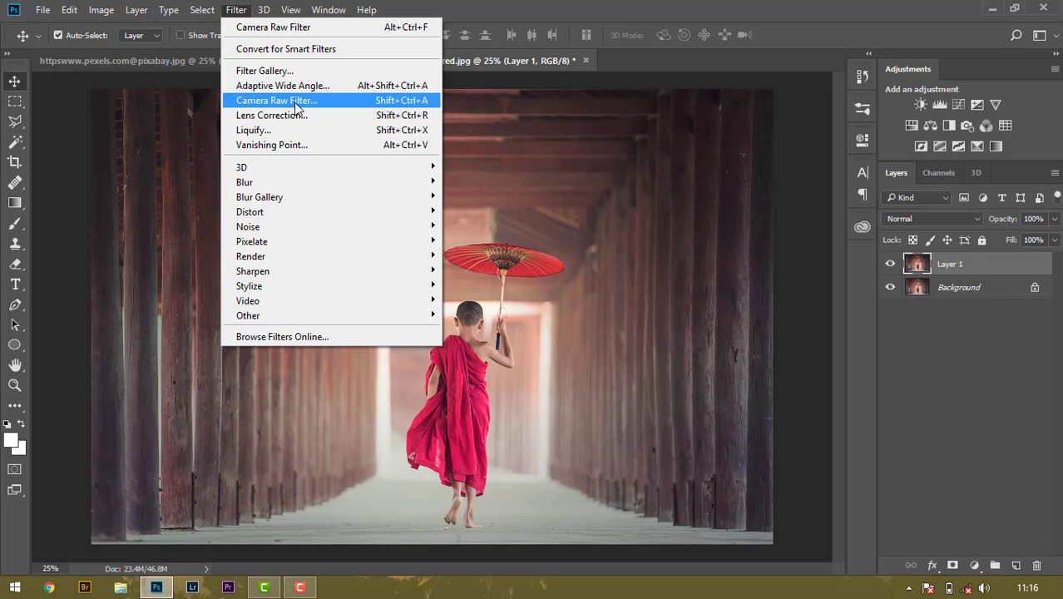
left_click(629, 4)
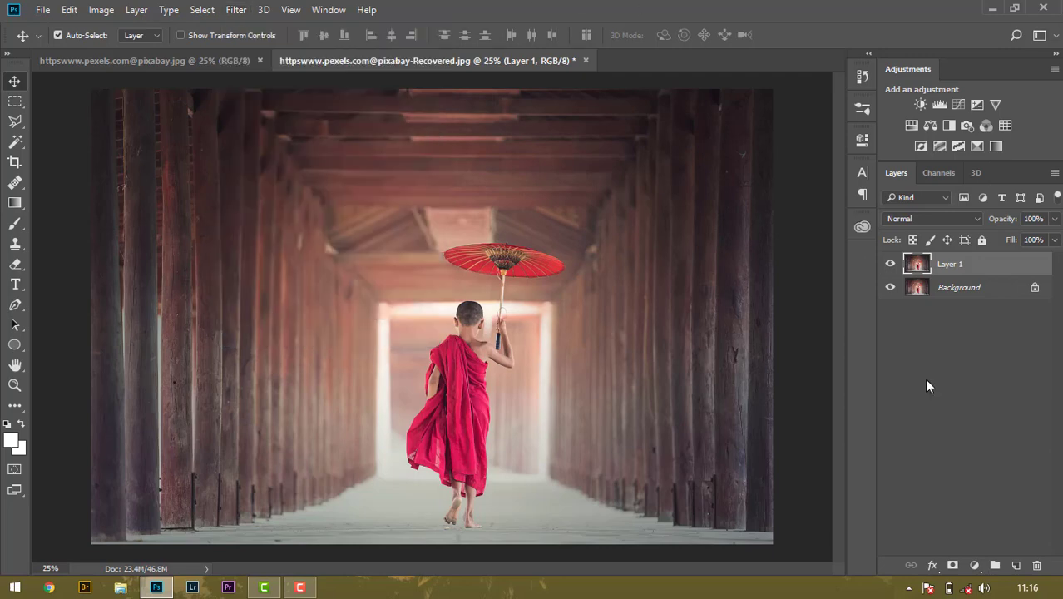
right_click(1005, 264)
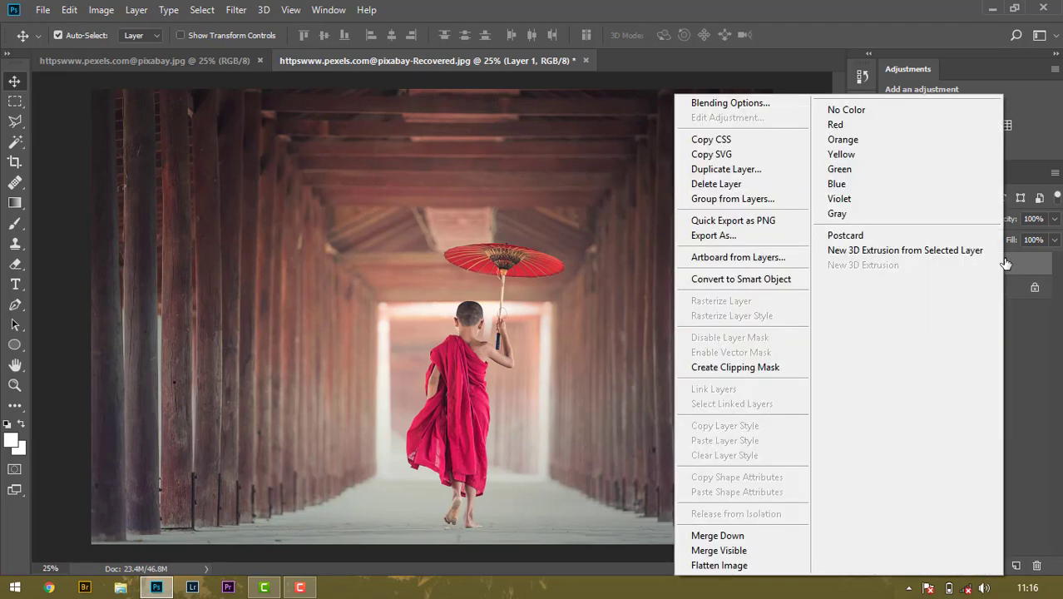
left_click(745, 279)
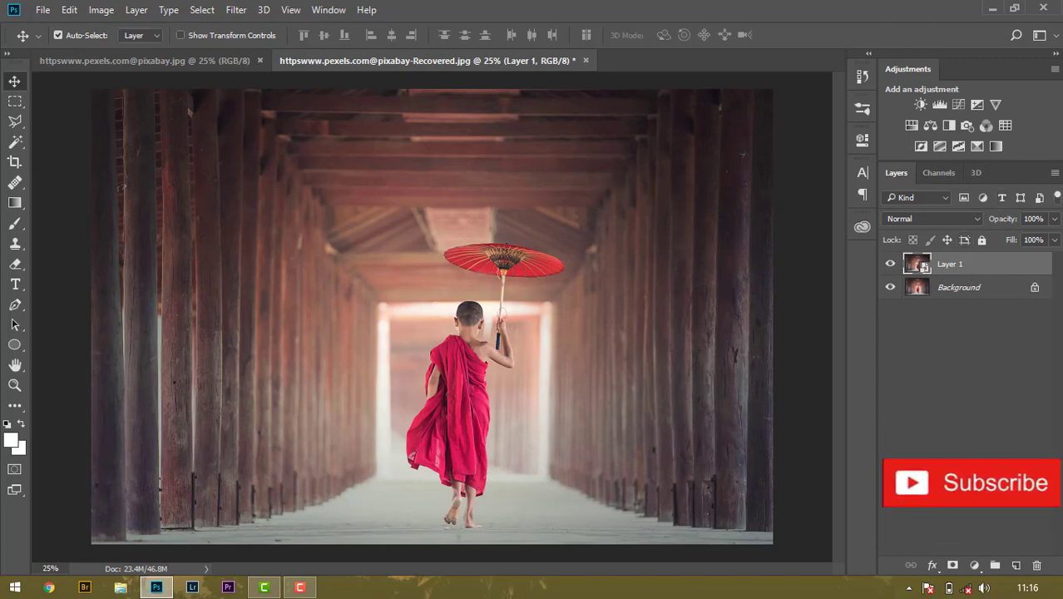
Open the Camera Raw Filter on Layer 1 and bring up its HSL saturation settings.
left_click(202, 10)
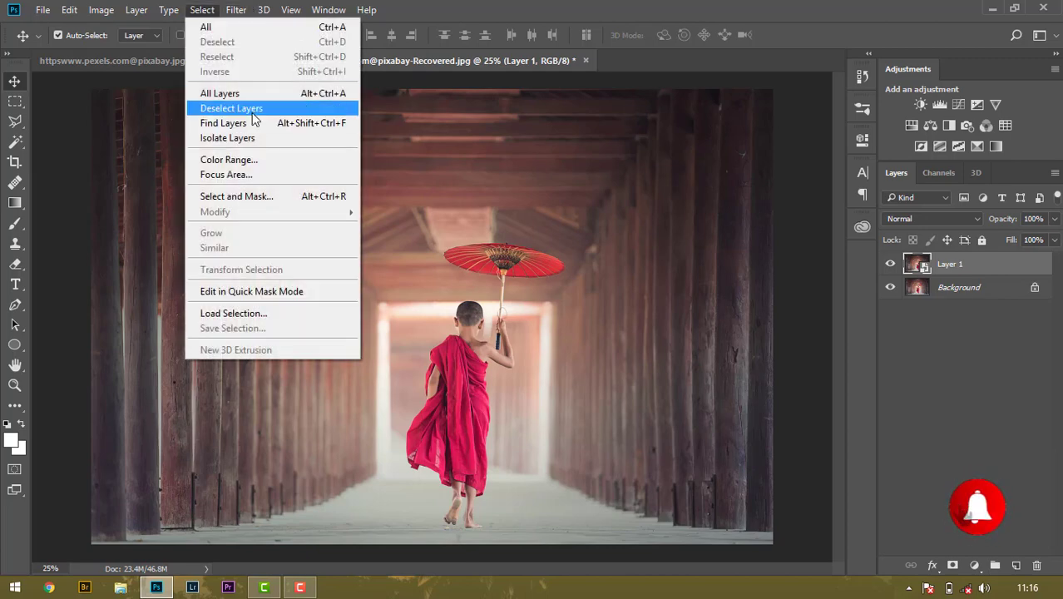
mouse_move(237, 11)
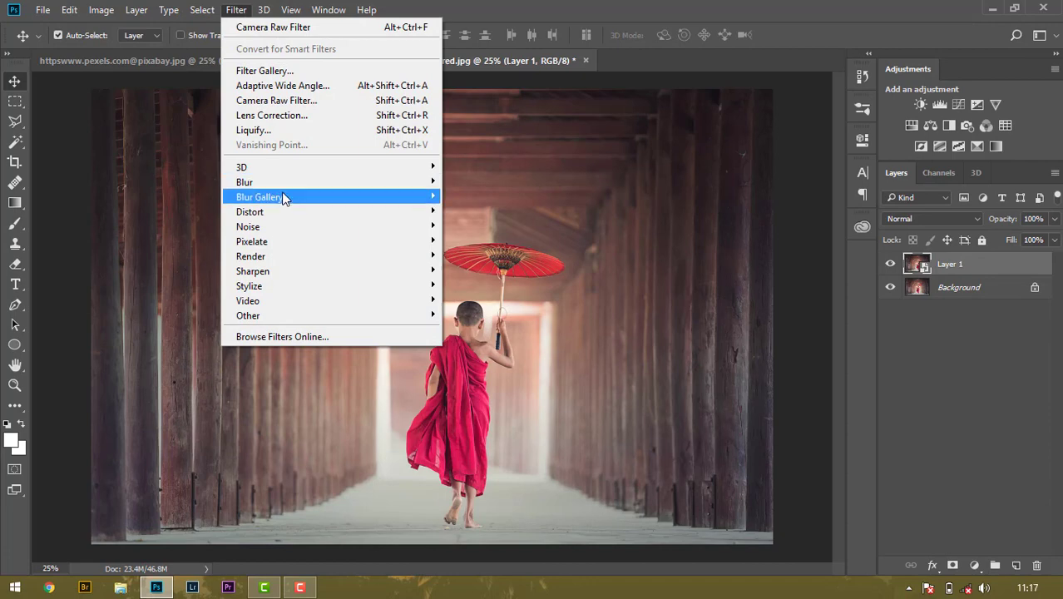
left_click(298, 100)
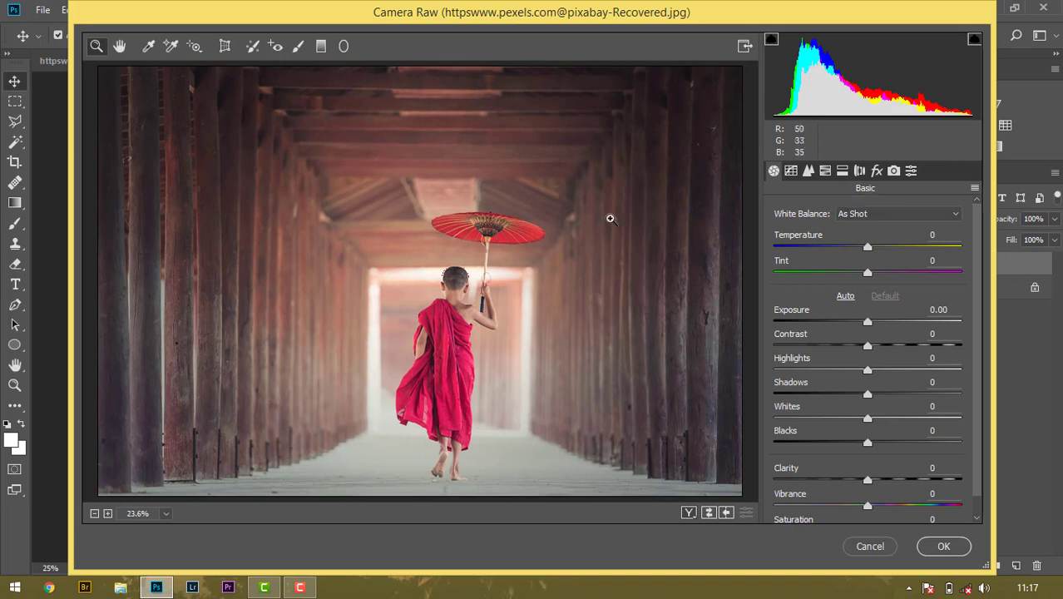
left_click(827, 172)
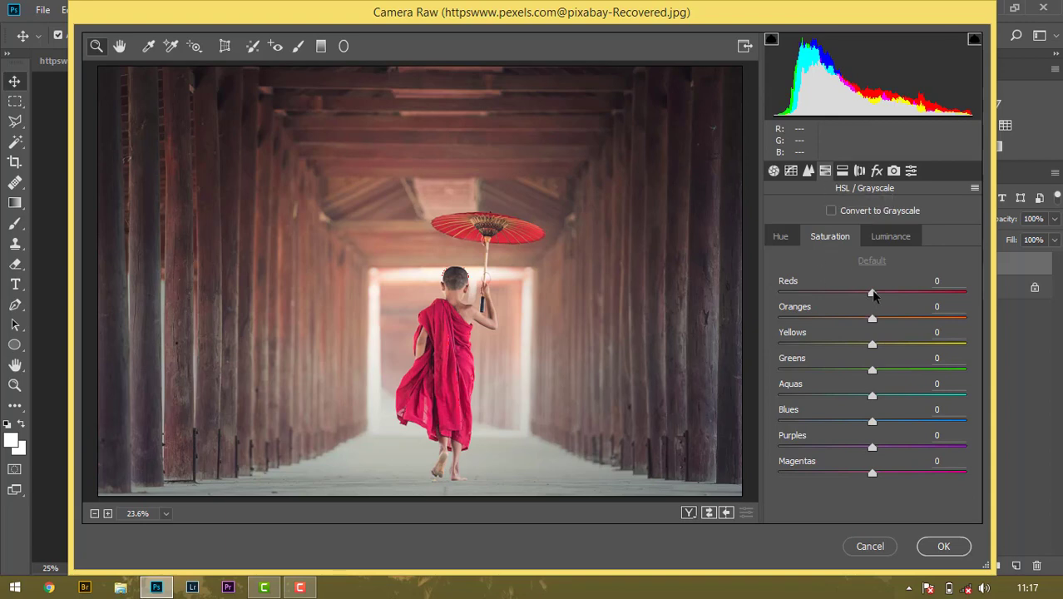
Set the saturation of Reds, Oranges, Yellows, Greens, Aquas, Blues, Purples and Magentas to -100.
left_click_drag(871, 293, 718, 294)
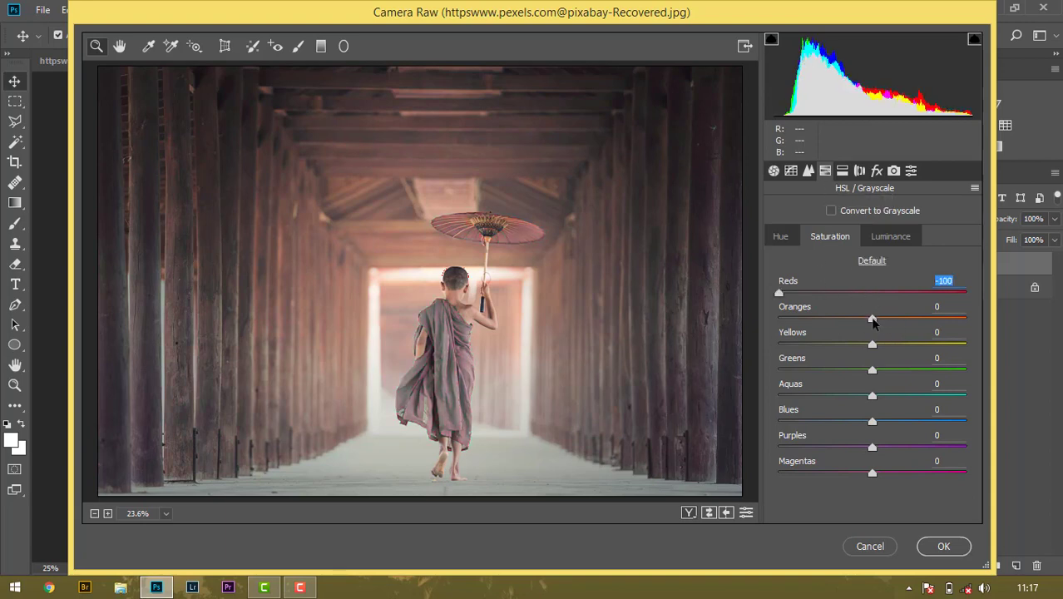
left_click_drag(871, 319, 708, 359)
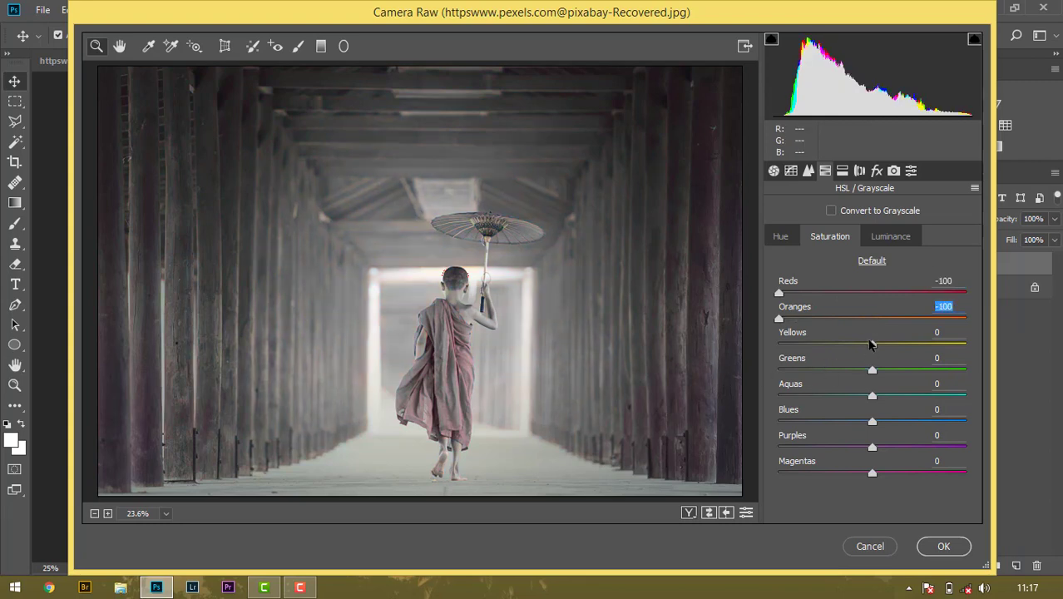
left_click_drag(871, 344, 723, 344)
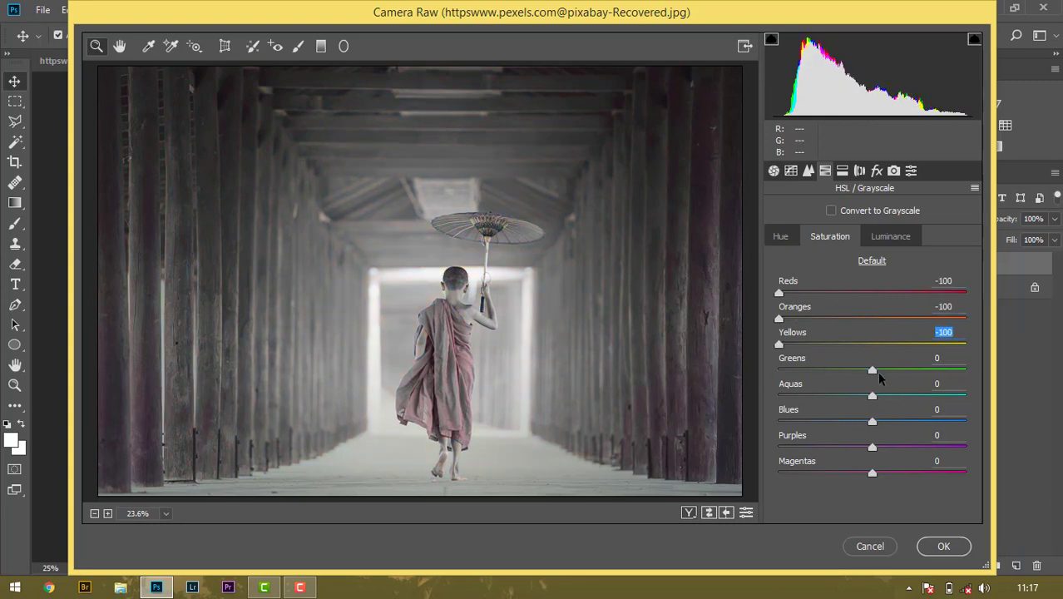
left_click_drag(871, 370, 723, 371)
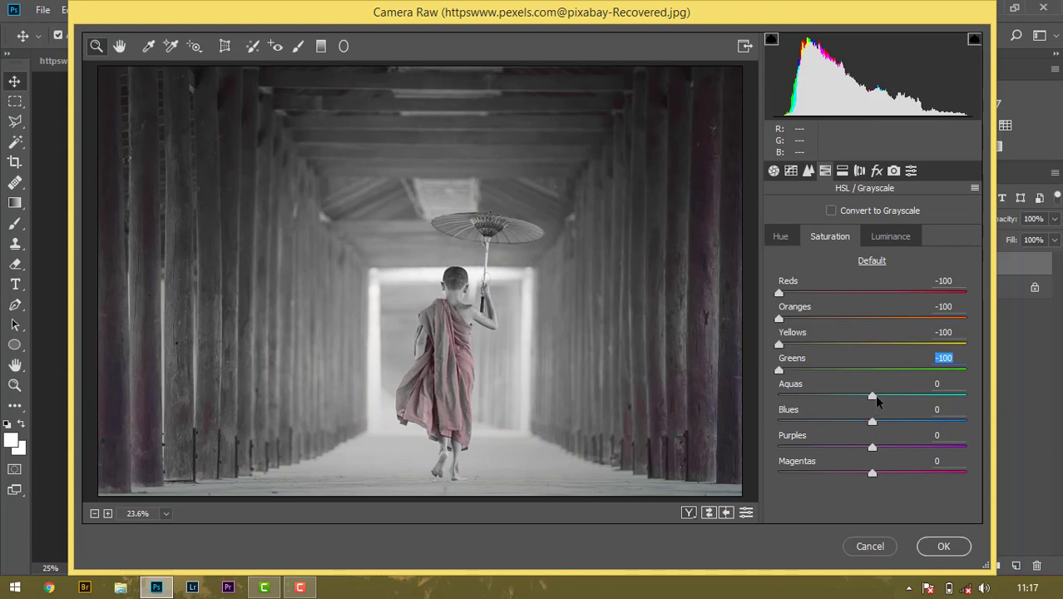
left_click_drag(871, 396, 732, 397)
left_click_drag(871, 422, 715, 422)
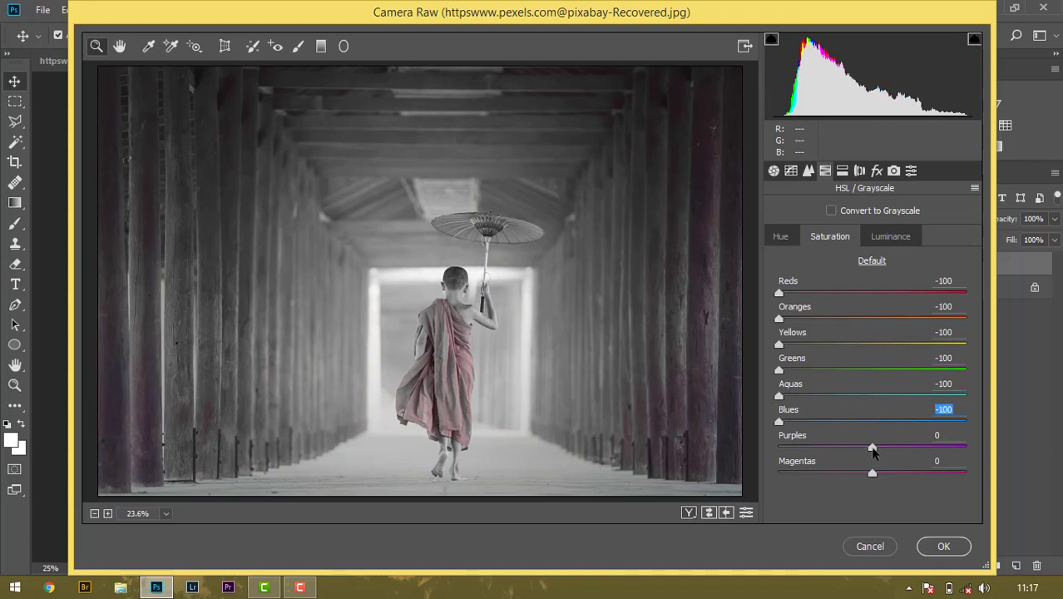
left_click_drag(871, 447, 723, 449)
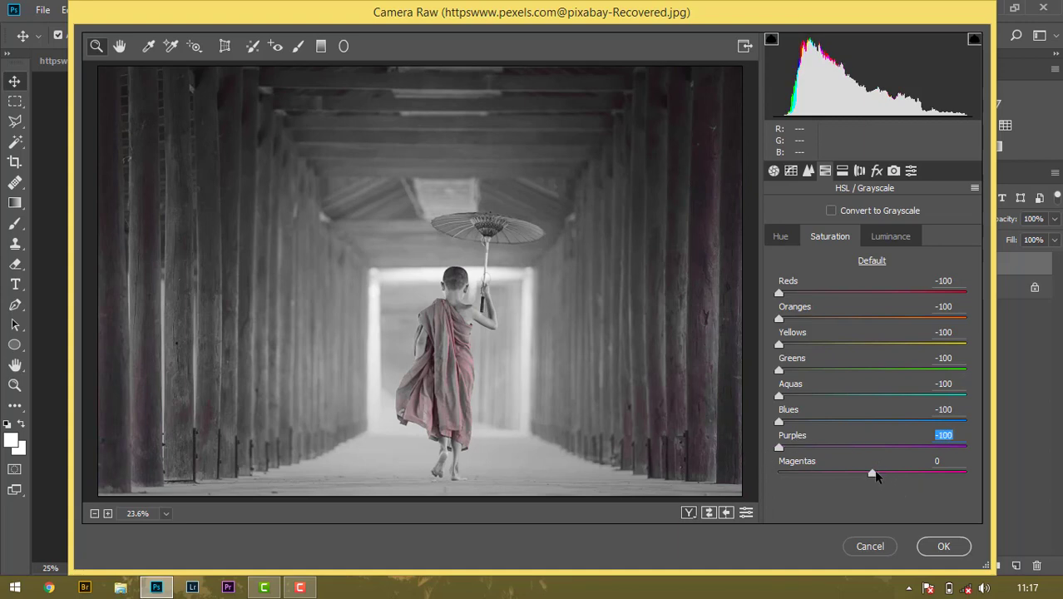
left_click_drag(871, 473, 771, 491)
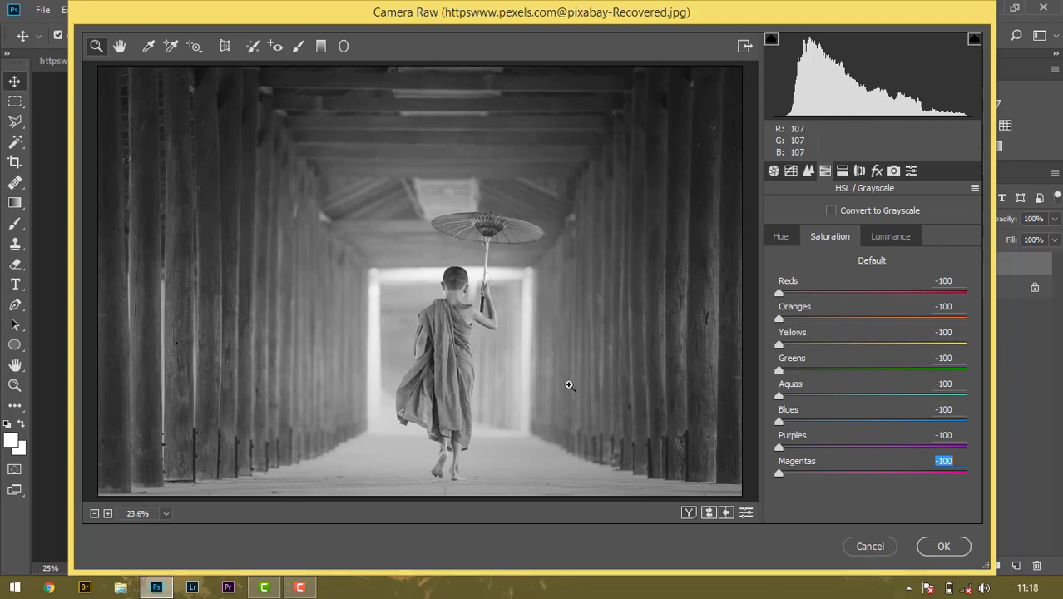
Set the saturation of Reds, Oranges and Magentas back to 0.
left_click(639, 444)
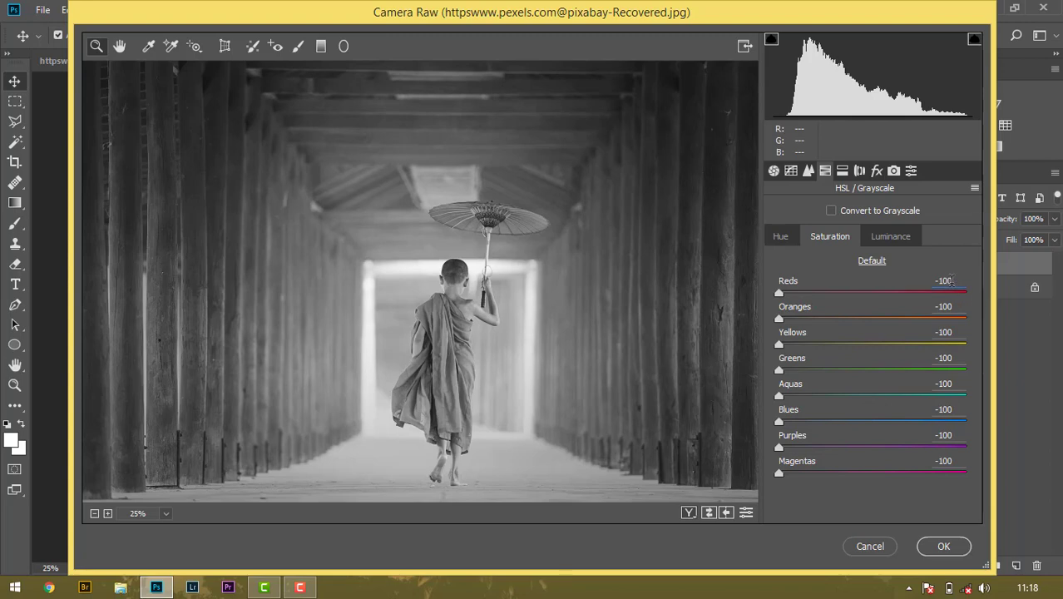
double_click(946, 280)
key("BackSpace")
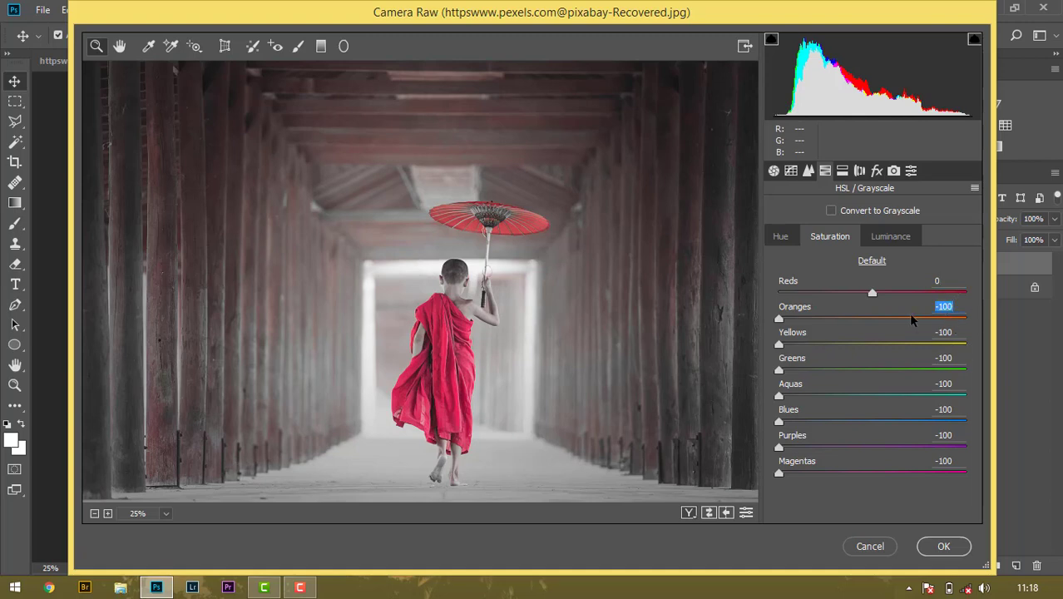
type("0")
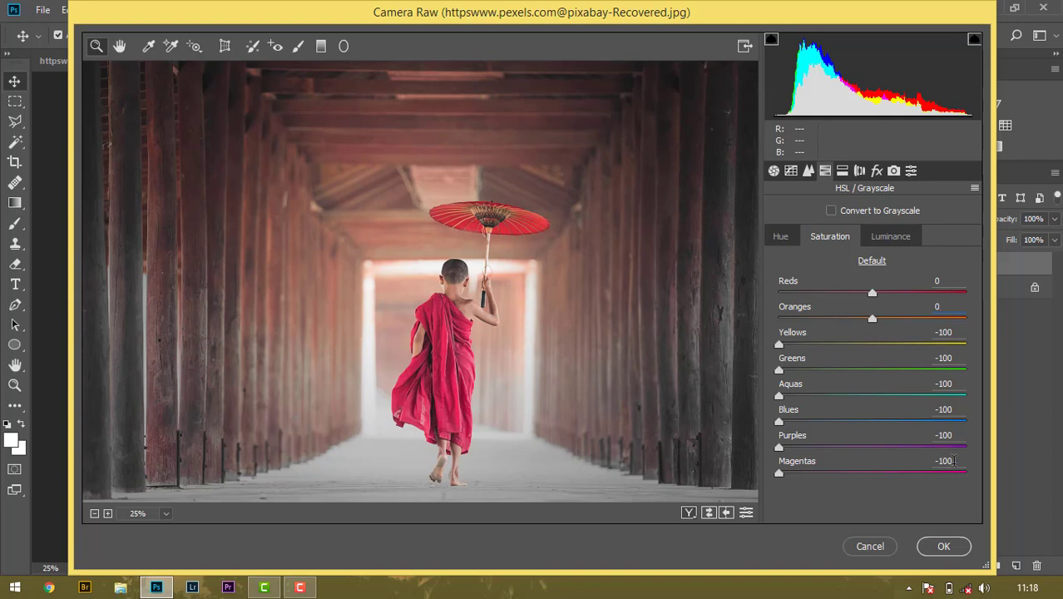
left_click(945, 461)
type("0")
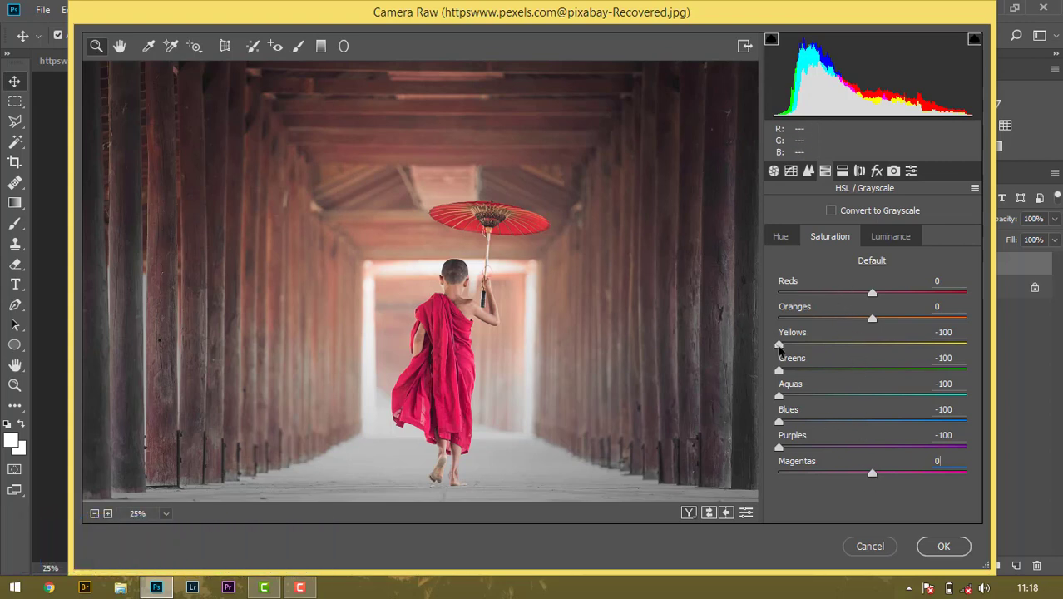
Try the Yellows saturation at +100, then put Yellows, Greens, Aquas and Blues back at -100.
left_click_drag(779, 344, 966, 343)
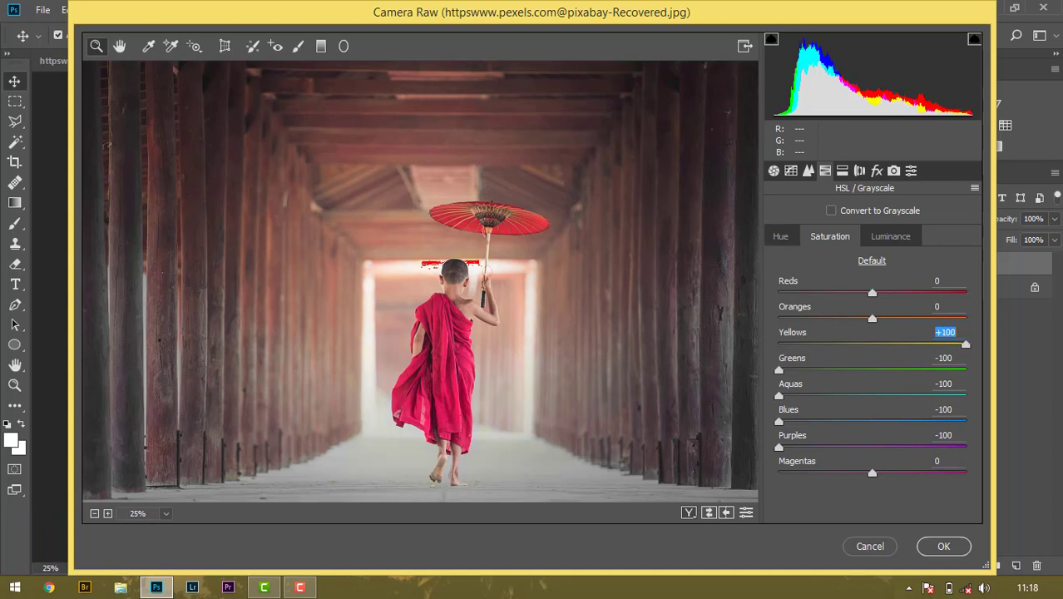
type("-100")
key("Return")
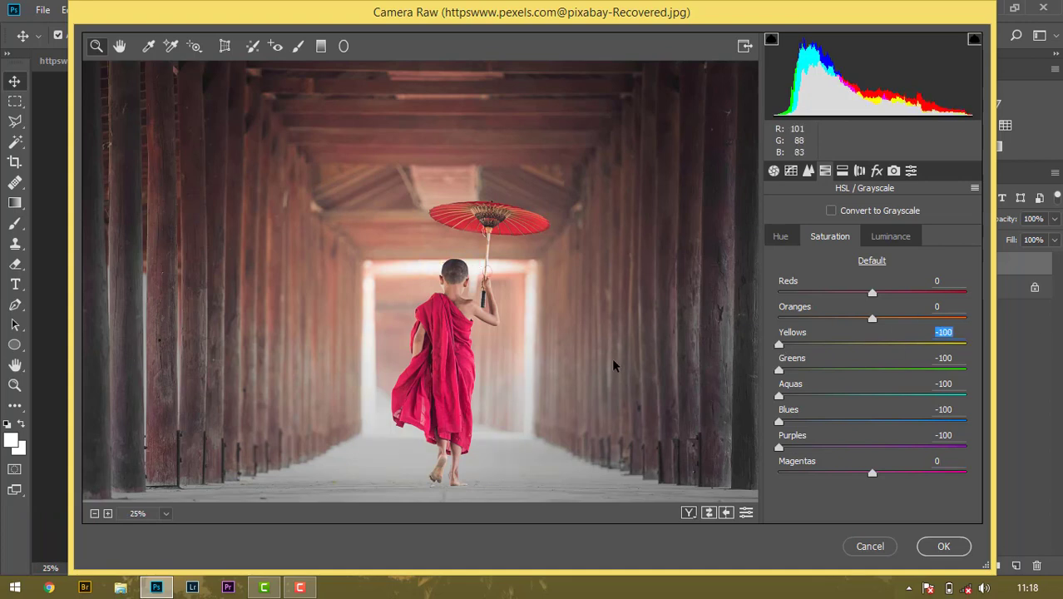
left_click(778, 370)
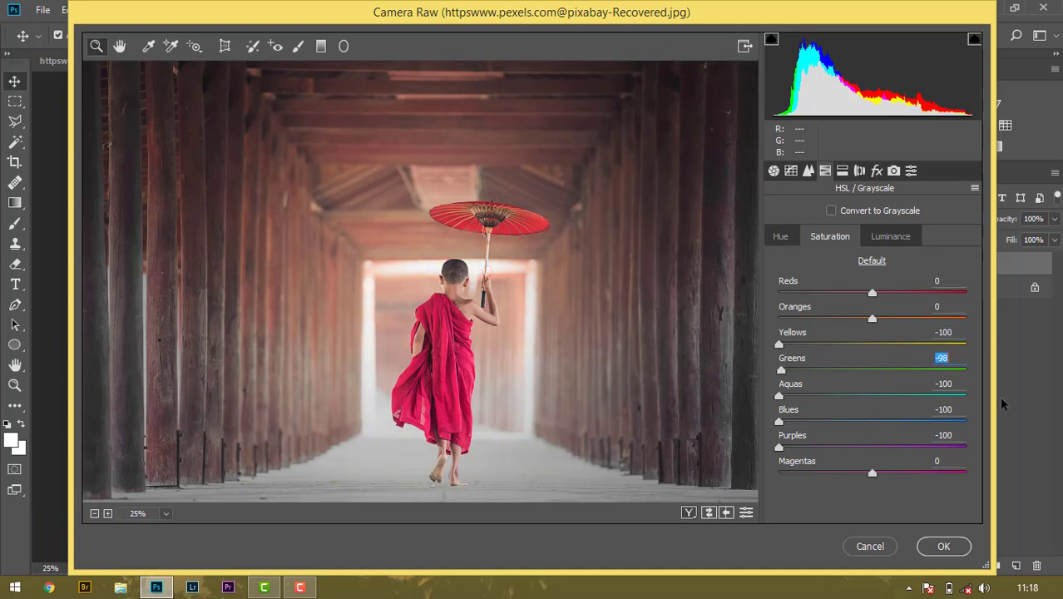
left_click(778, 395)
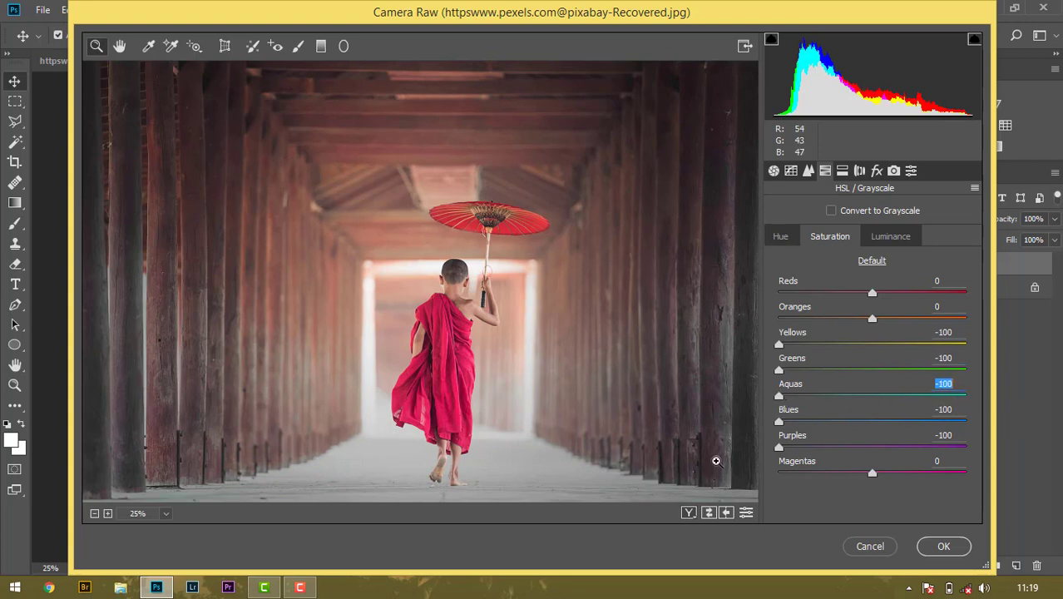
left_click(778, 421)
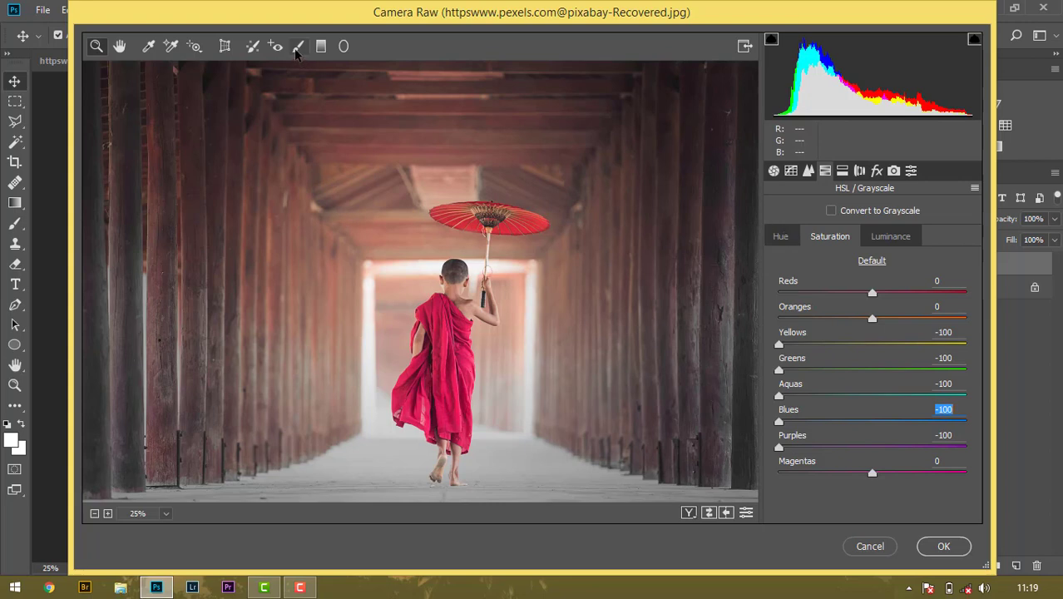
Select the Adjustment Brush and set it up with Saturation -100 and size 16.
left_click(297, 48)
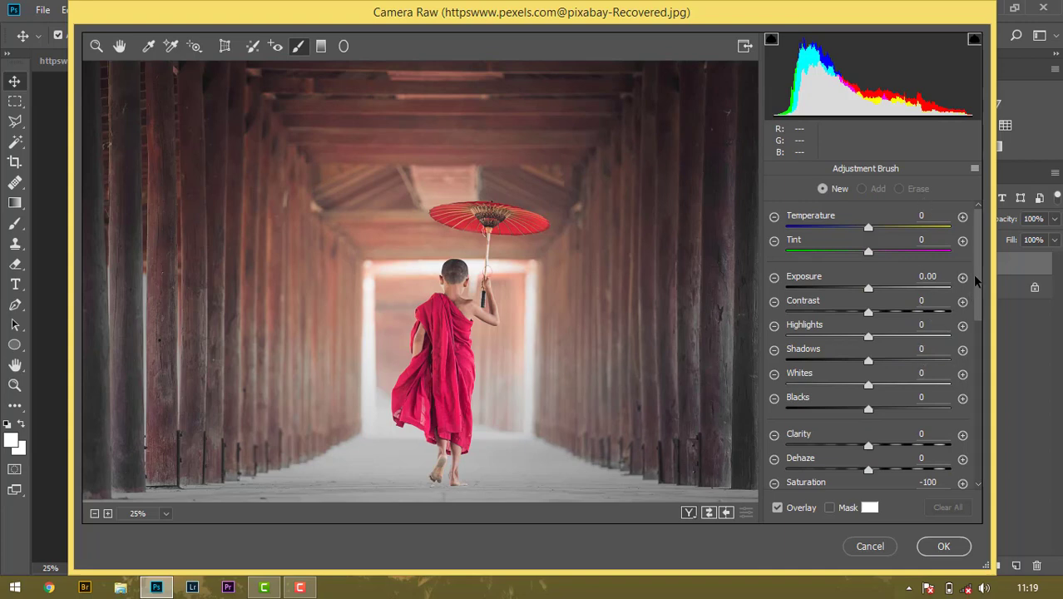
left_click_drag(973, 274, 983, 364)
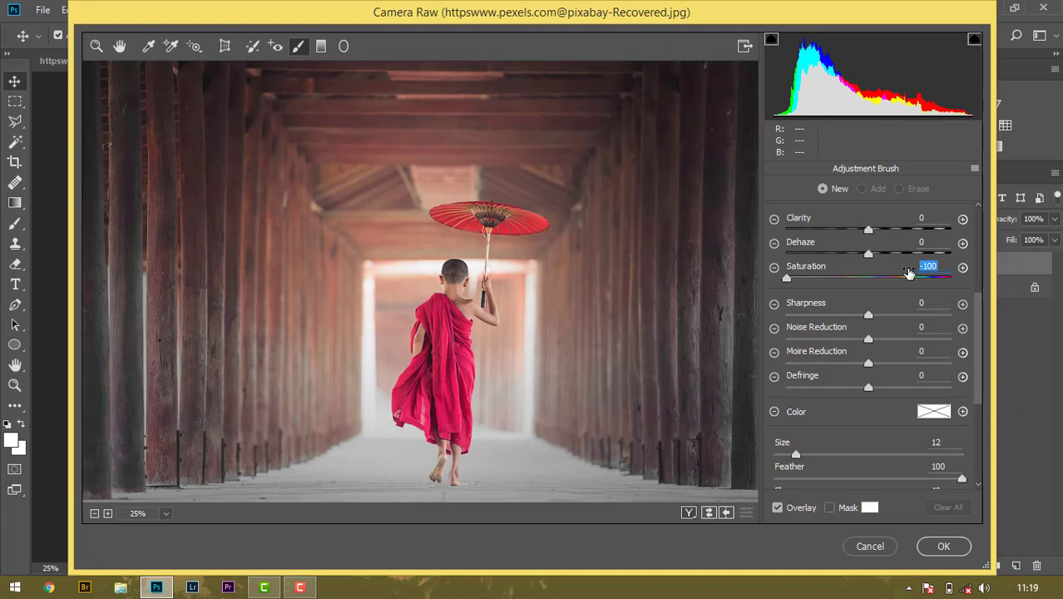
type("0")
left_click_drag(981, 344, 989, 499)
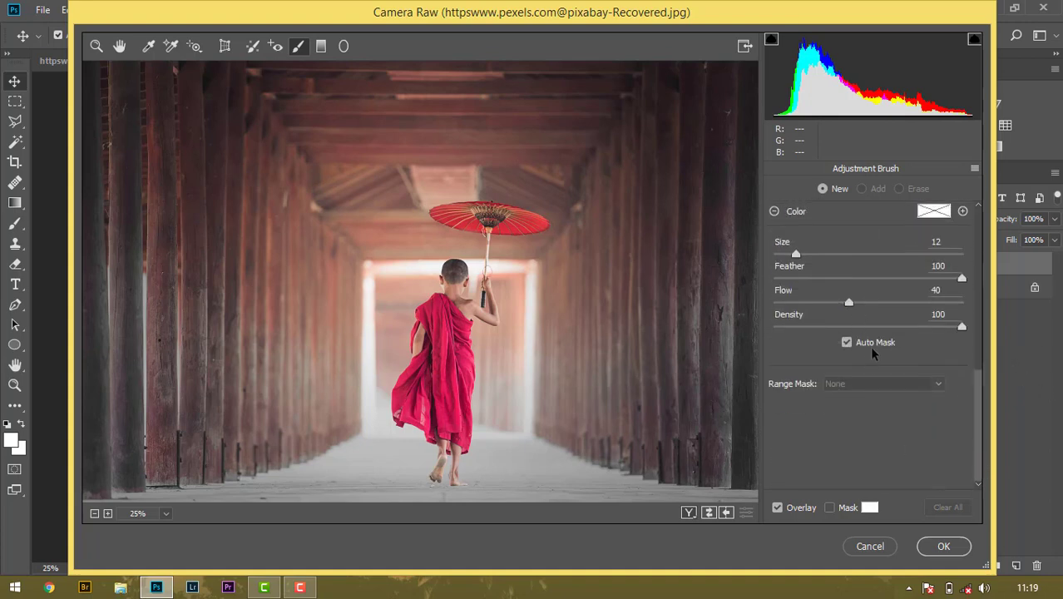
left_click(846, 342)
mouse_move(976, 439)
left_mouse_down()
mouse_move(969, 217)
mouse_move(979, 359)
mouse_move(977, 344)
left_mouse_up()
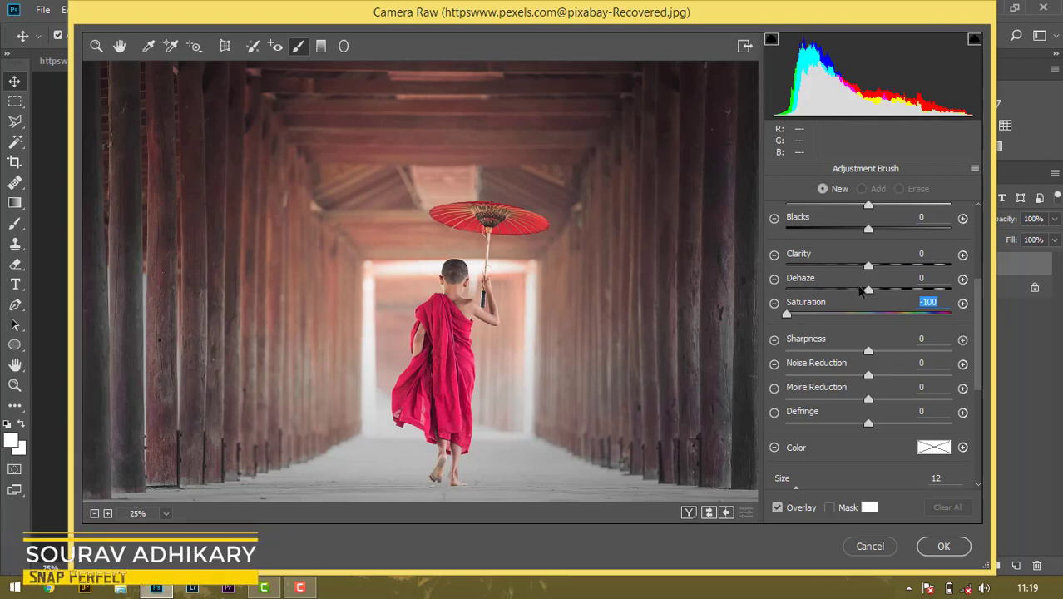
key("bracketright")
key("bracketright")
key("bracketright")
key("bracketright")
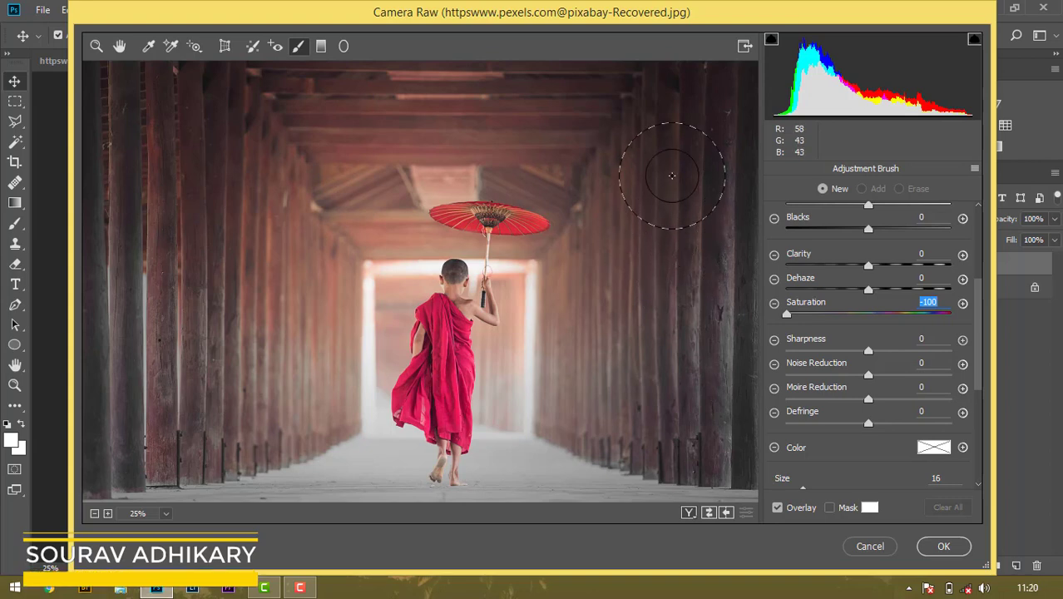
Paint the size 16 desaturating brush over the wooden pillars on both sides, the ceiling beams and the floor.
left_click(672, 380)
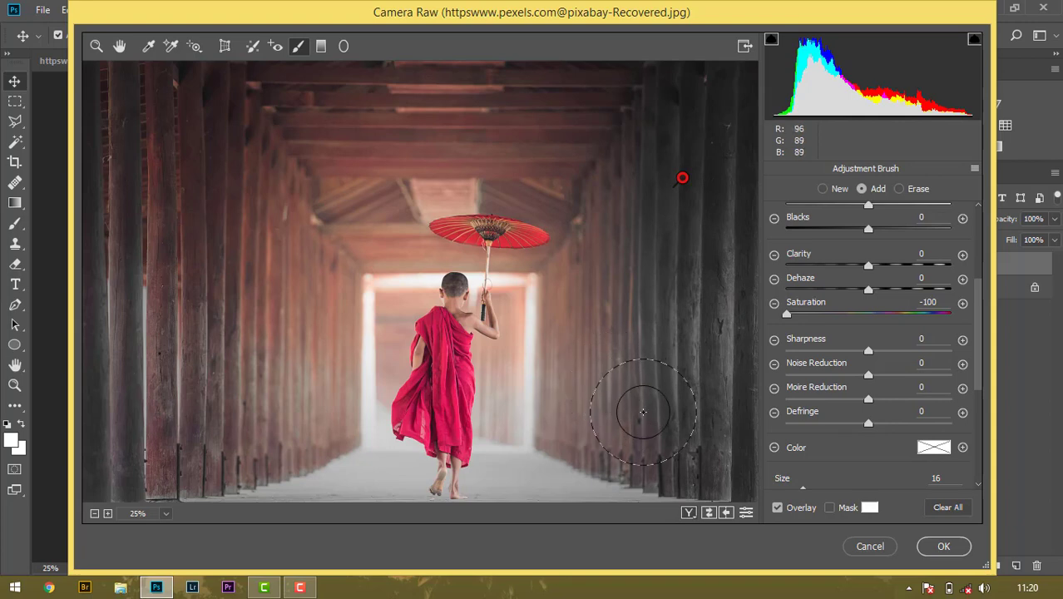
key("ctrl+minus")
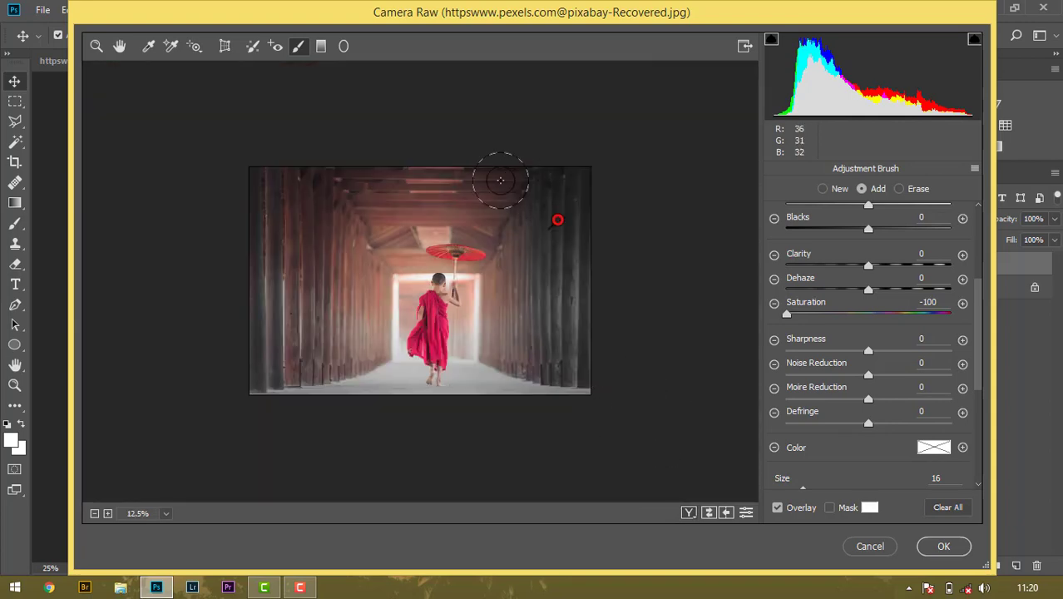
mouse_move(278, 213)
left_mouse_down()
mouse_move(272, 332)
mouse_move(280, 207)
mouse_move(284, 270)
mouse_move(324, 206)
mouse_move(337, 372)
mouse_move(366, 188)
mouse_move(366, 384)
left_mouse_up()
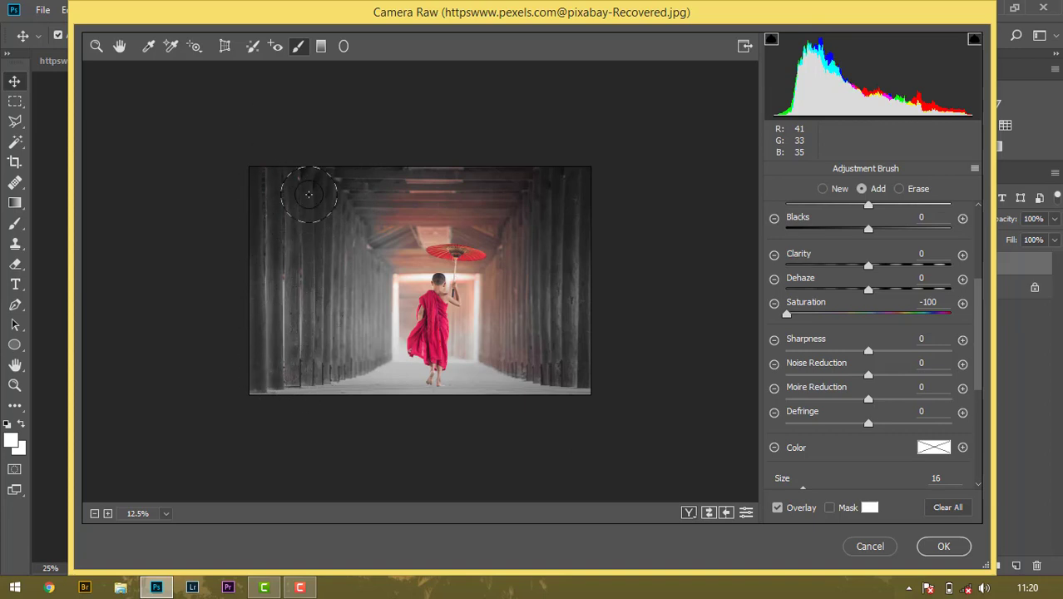
mouse_move(379, 175)
left_mouse_down()
mouse_move(426, 193)
mouse_move(432, 180)
mouse_move(471, 182)
mouse_move(488, 188)
mouse_move(444, 195)
mouse_move(511, 211)
mouse_move(519, 292)
mouse_move(502, 366)
mouse_move(489, 266)
mouse_move(484, 304)
left_mouse_up()
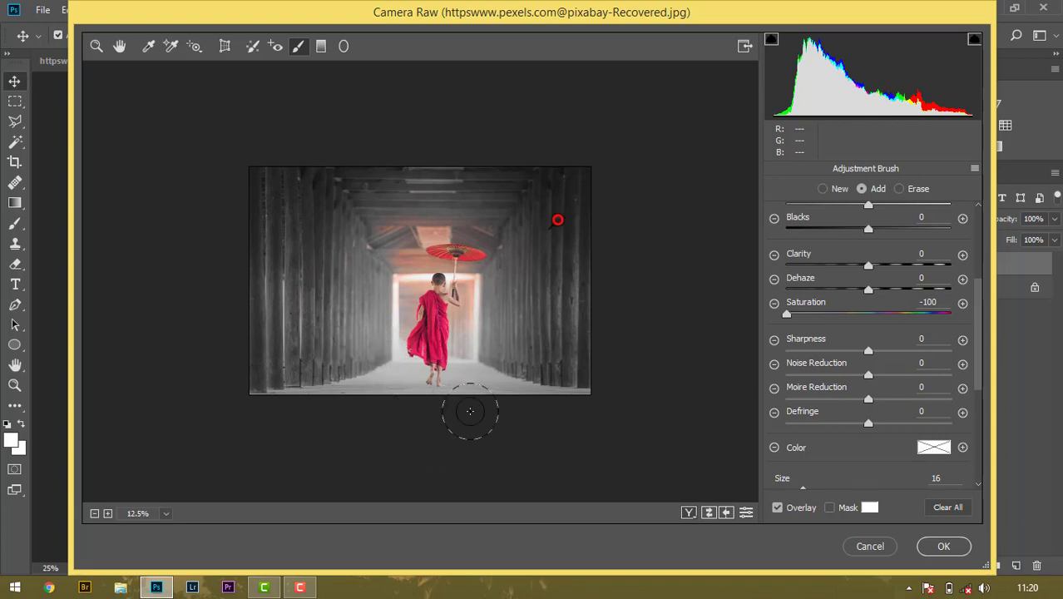
Reduce the brush size to 9 and desaturate the ceiling around the umbrella and the bright doorway behind the monk.
key("ctrl+plus")
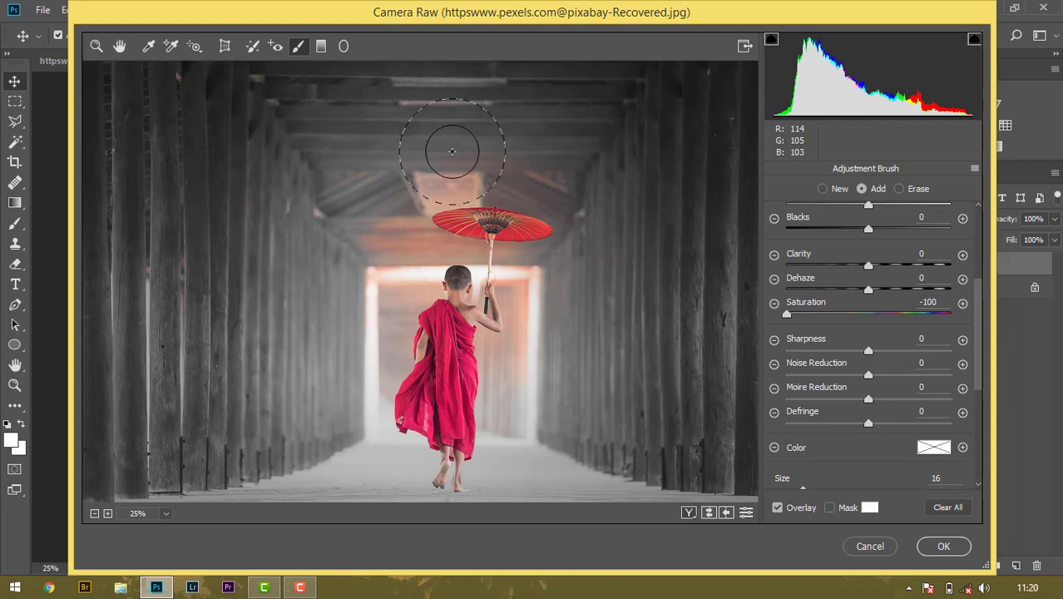
key("bracketleft")
key("bracketleft")
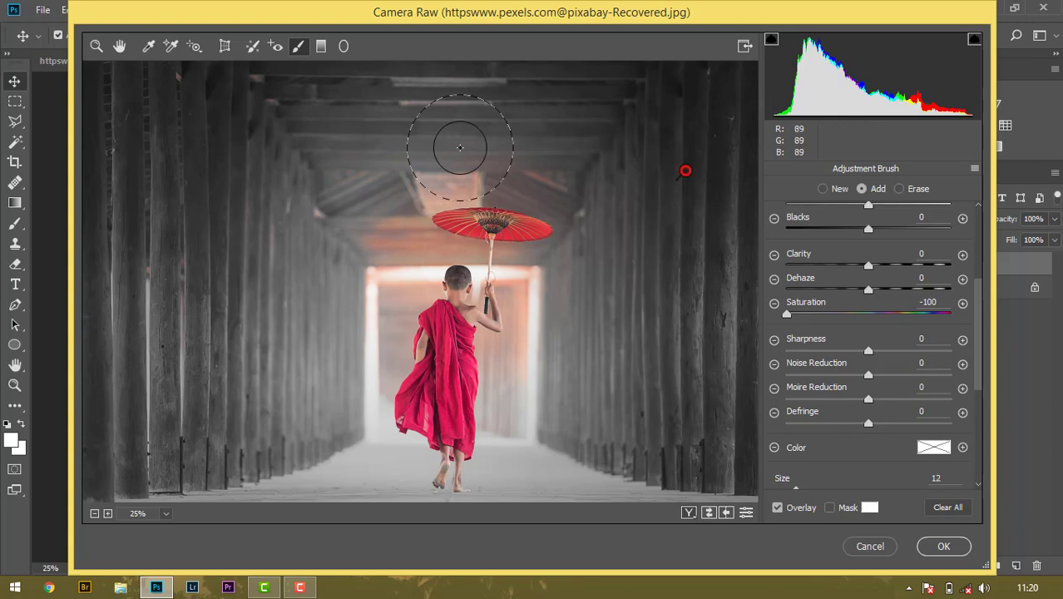
key("bracketleft")
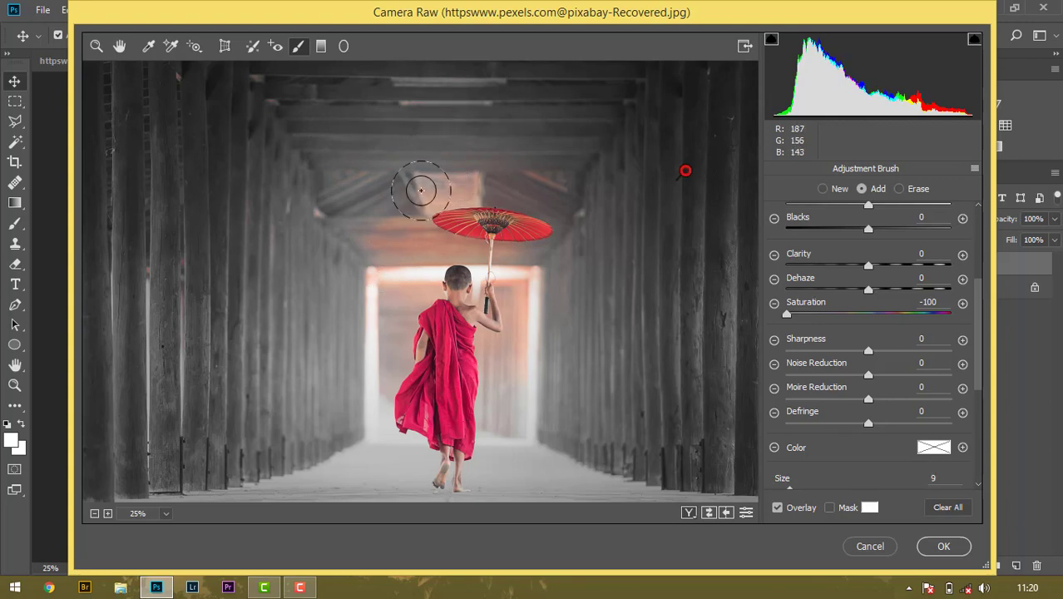
mouse_move(423, 189)
left_mouse_down()
mouse_move(487, 168)
mouse_move(494, 190)
mouse_move(421, 205)
mouse_move(612, 146)
mouse_move(576, 169)
mouse_move(532, 169)
mouse_move(394, 221)
mouse_move(415, 241)
mouse_move(368, 240)
mouse_move(360, 227)
mouse_move(348, 256)
mouse_move(378, 265)
mouse_move(370, 285)
mouse_move(390, 295)
mouse_move(394, 323)
mouse_move(431, 263)
mouse_move(398, 272)
left_mouse_up()
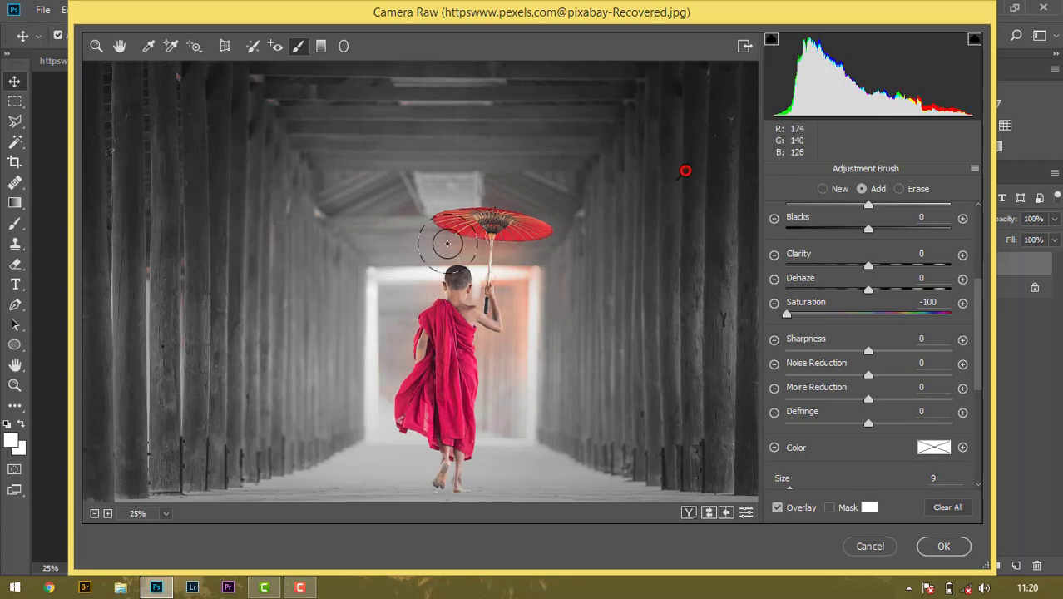
mouse_move(446, 242)
left_mouse_down()
mouse_move(526, 261)
mouse_move(521, 286)
mouse_move(502, 274)
mouse_move(511, 273)
mouse_move(523, 329)
mouse_move(491, 274)
mouse_move(456, 258)
mouse_move(459, 270)
mouse_move(422, 263)
mouse_move(441, 286)
mouse_move(391, 283)
left_mouse_up()
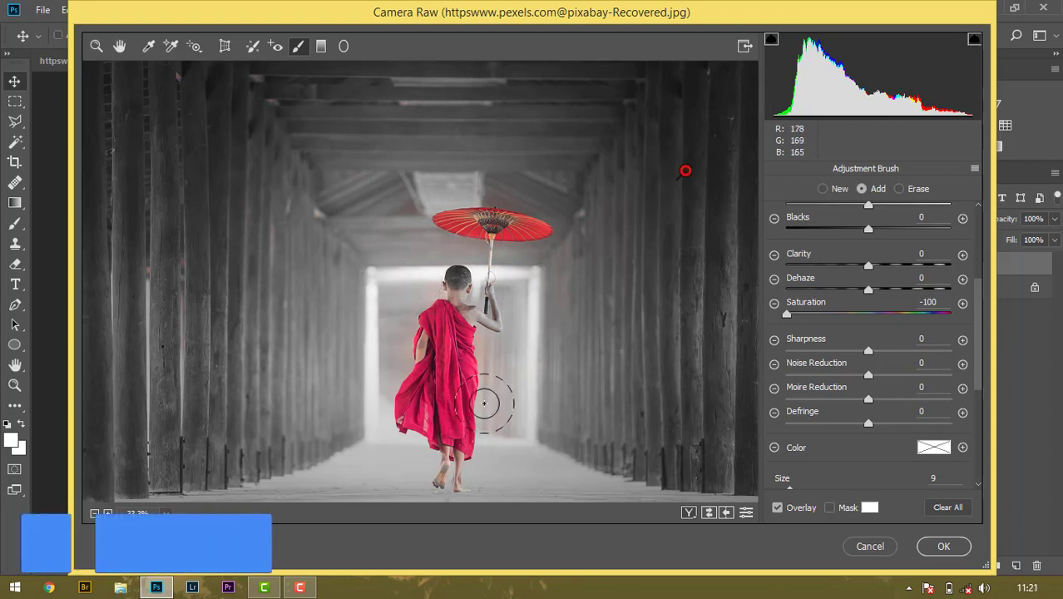
Desaturate the monk's head, neck and raised arm, reducing the brush size to 7 for the surrounding background.
key("ctrl+plus")
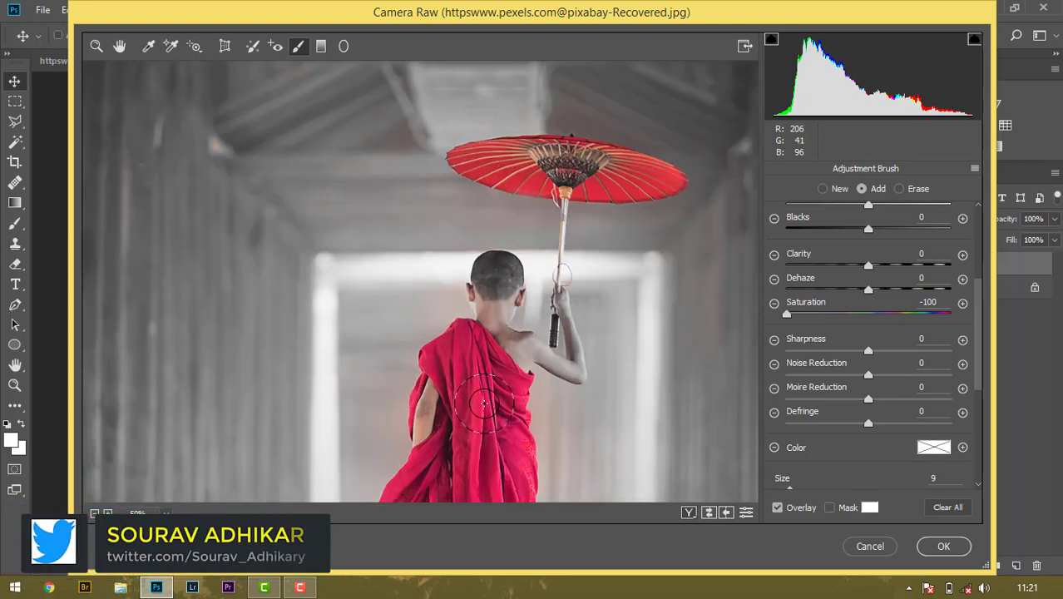
key("ctrl+plus")
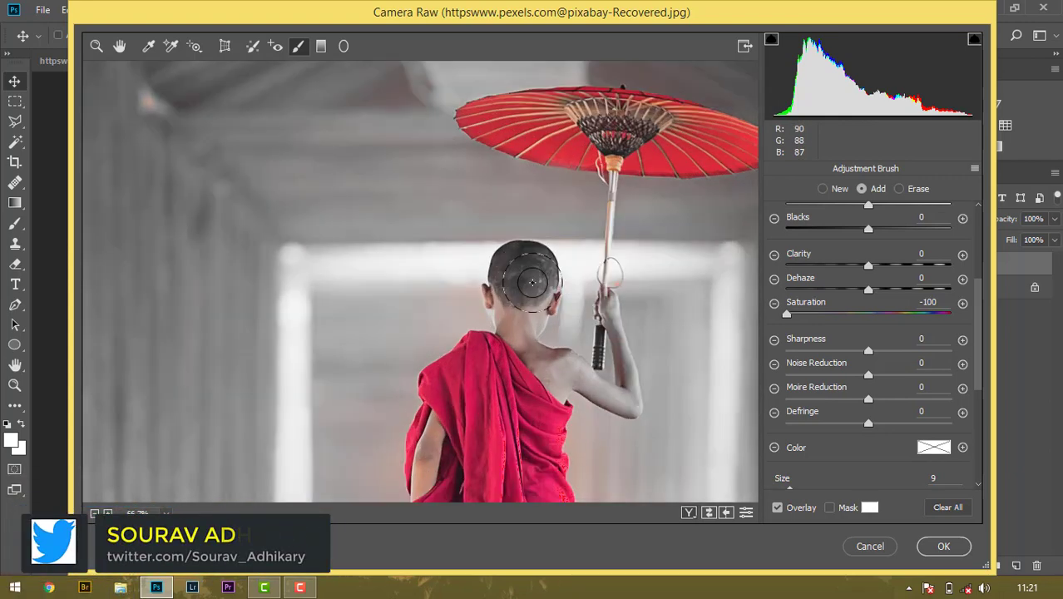
mouse_move(531, 283)
left_mouse_down()
mouse_move(497, 264)
mouse_move(473, 270)
mouse_move(470, 292)
mouse_move(548, 361)
mouse_move(531, 358)
mouse_move(544, 285)
mouse_move(548, 343)
mouse_move(616, 306)
mouse_move(617, 290)
mouse_move(578, 290)
mouse_move(581, 320)
mouse_move(504, 306)
mouse_move(484, 287)
mouse_move(466, 302)
mouse_move(478, 250)
left_mouse_up()
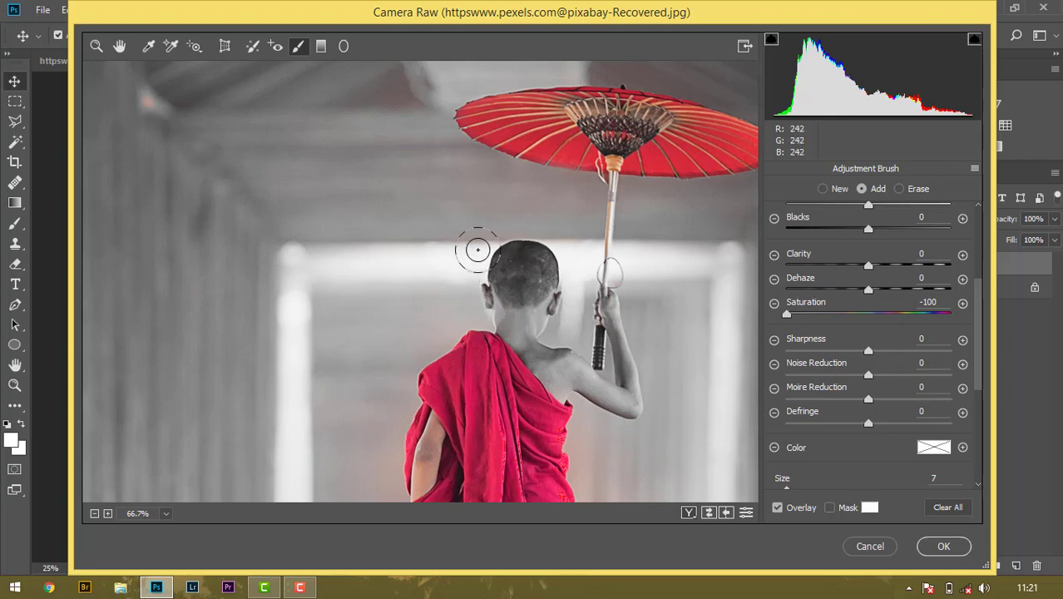
left_click_drag(379, 152, 379, 238)
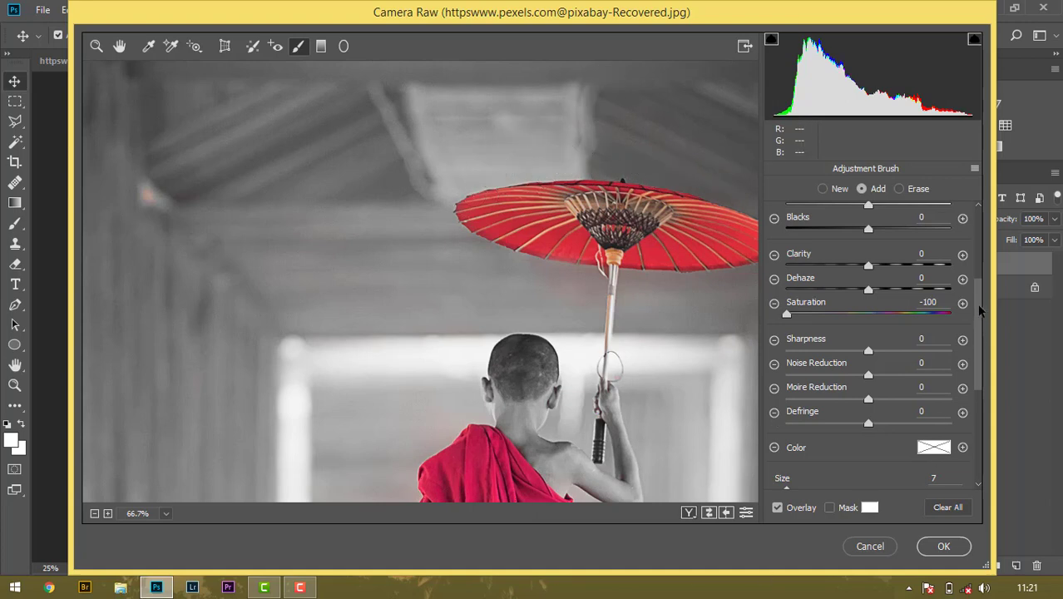
Reduce the Adjustment Brush size to 4 and desaturate the monk's lowered arm beside the robe.
left_click_drag(976, 302, 977, 357)
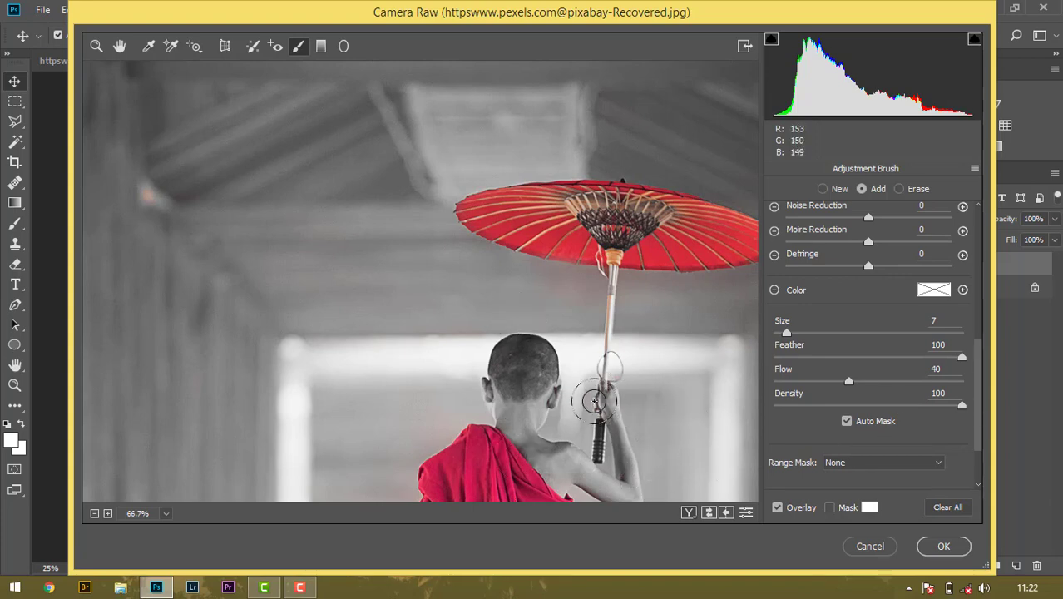
scroll(873, 375, "down", 2)
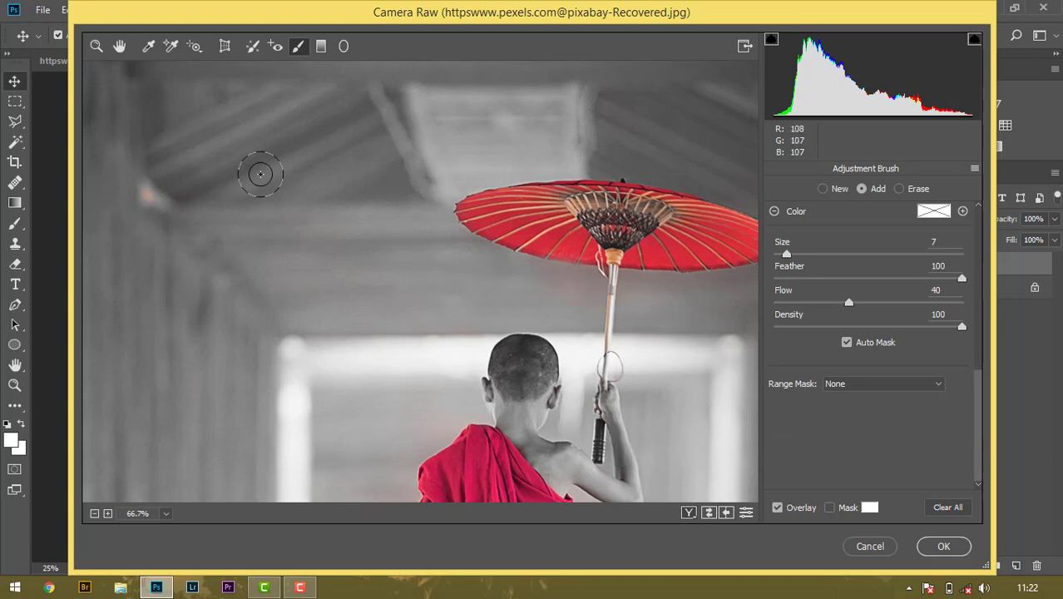
left_click(118, 45)
left_click_drag(432, 387, 371, 247)
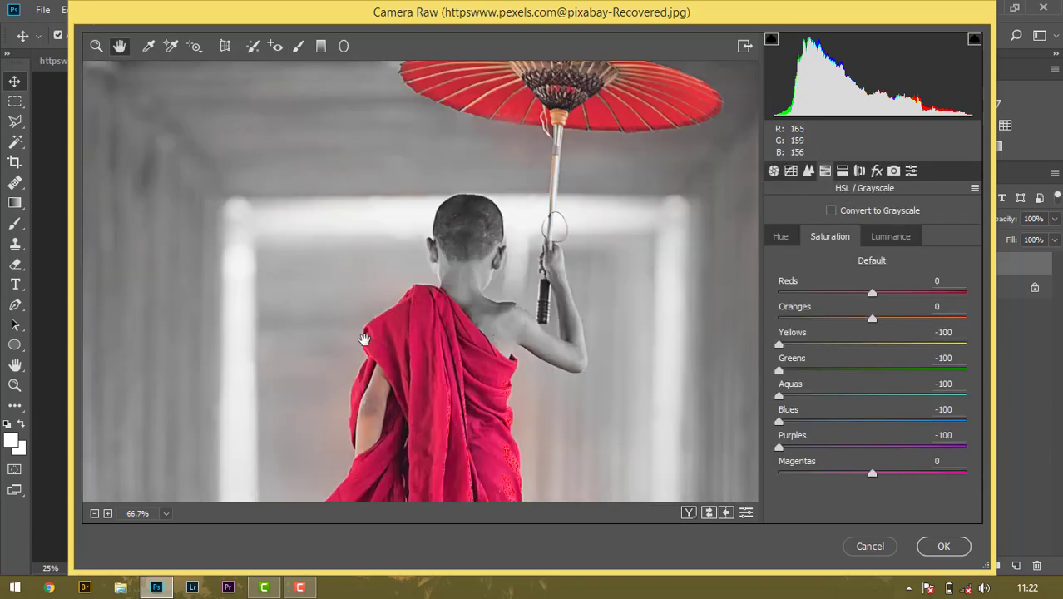
left_click_drag(435, 393, 421, 277)
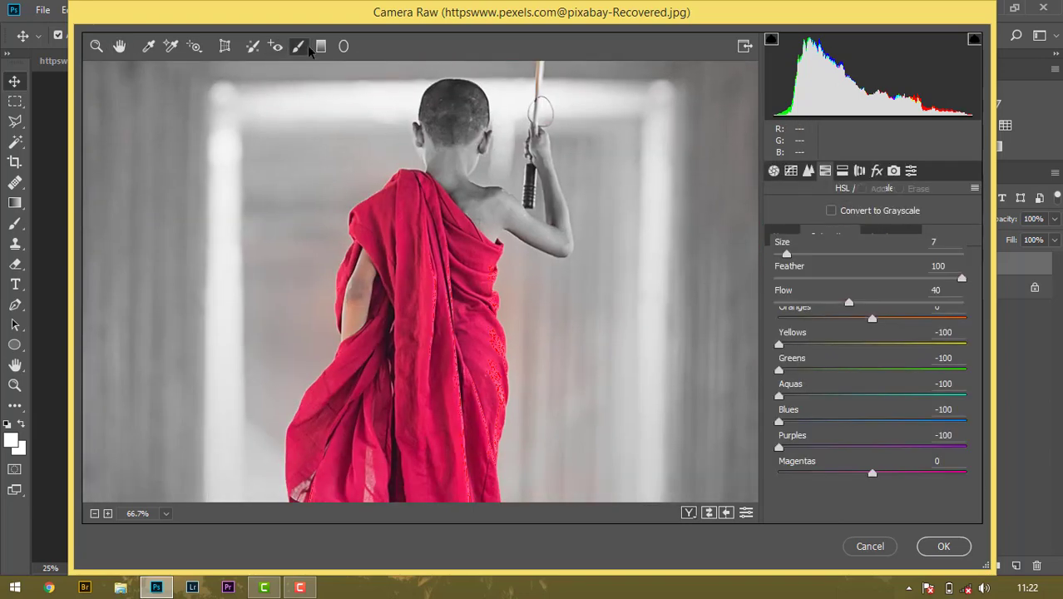
left_click(298, 47)
key("bracketleft")
key("bracketleft")
key("bracketleft")
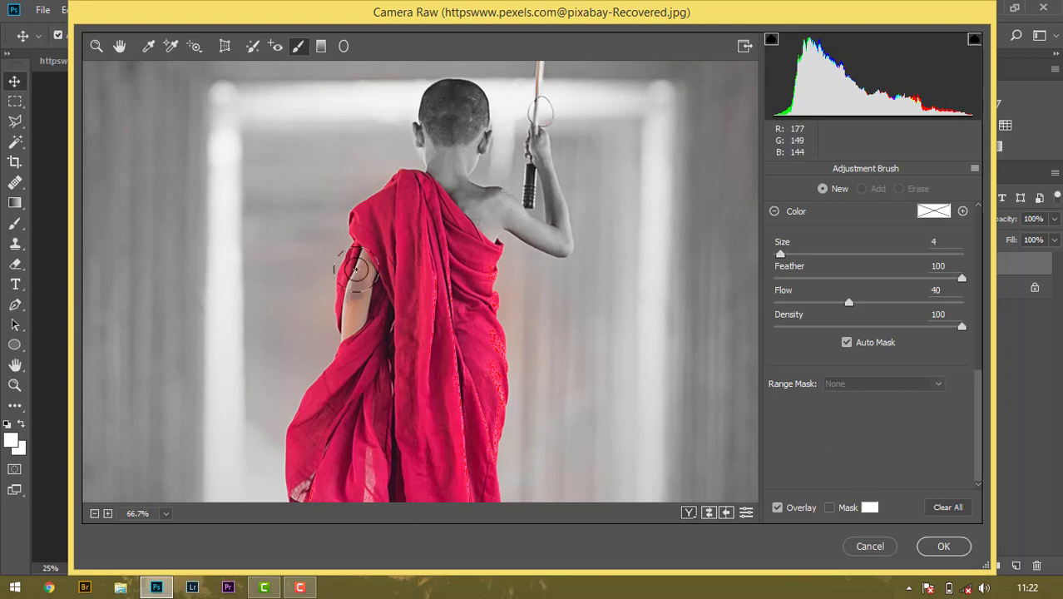
mouse_move(356, 269)
left_mouse_down()
mouse_move(346, 333)
mouse_move(366, 263)
left_mouse_up()
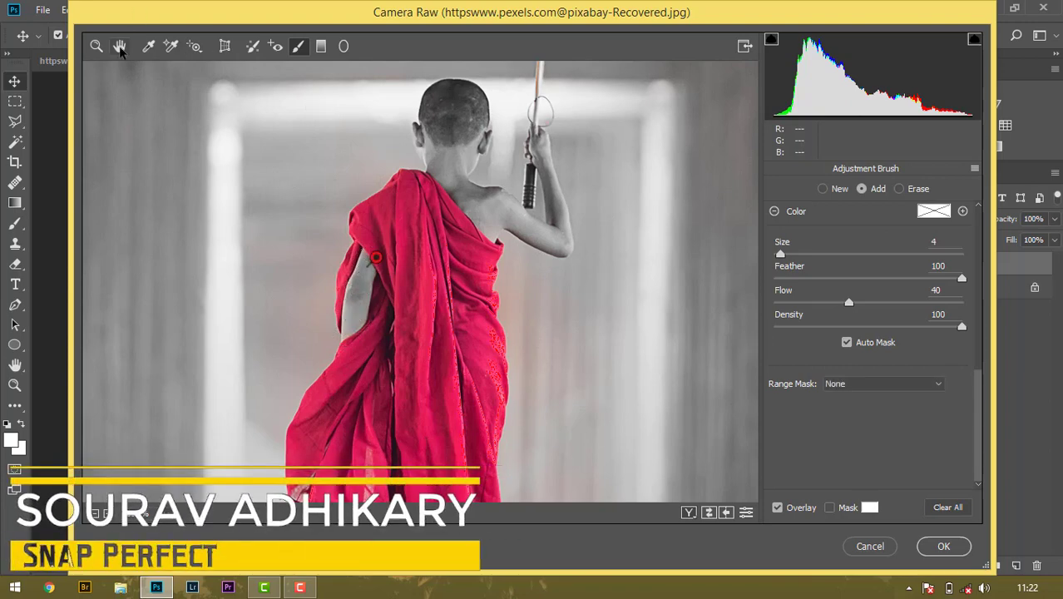
Desaturate the monk's legs and feet below the robe with the size 4 Adjustment Brush.
key("h")
scroll(492, 400, "down", 5)
key("k")
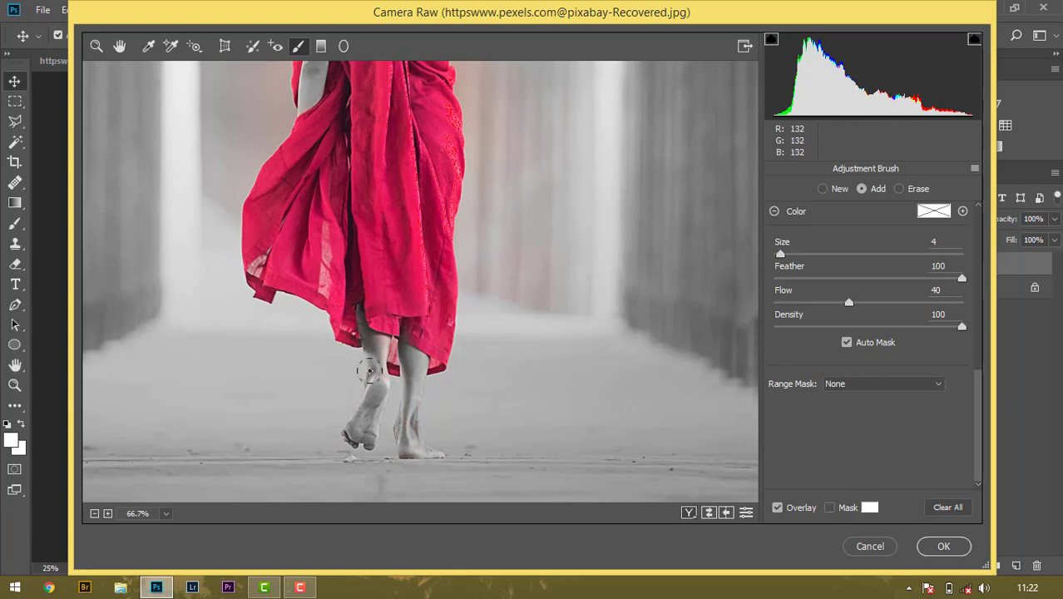
Increase the brush size to 10 and paint away the remaining color tint in the doorway background around the robe.
key("ctrl+minus")
key("bracketright")
key("bracketright")
key("bracketright")
key("bracketright")
key("bracketright")
key("bracketright")
key("v")
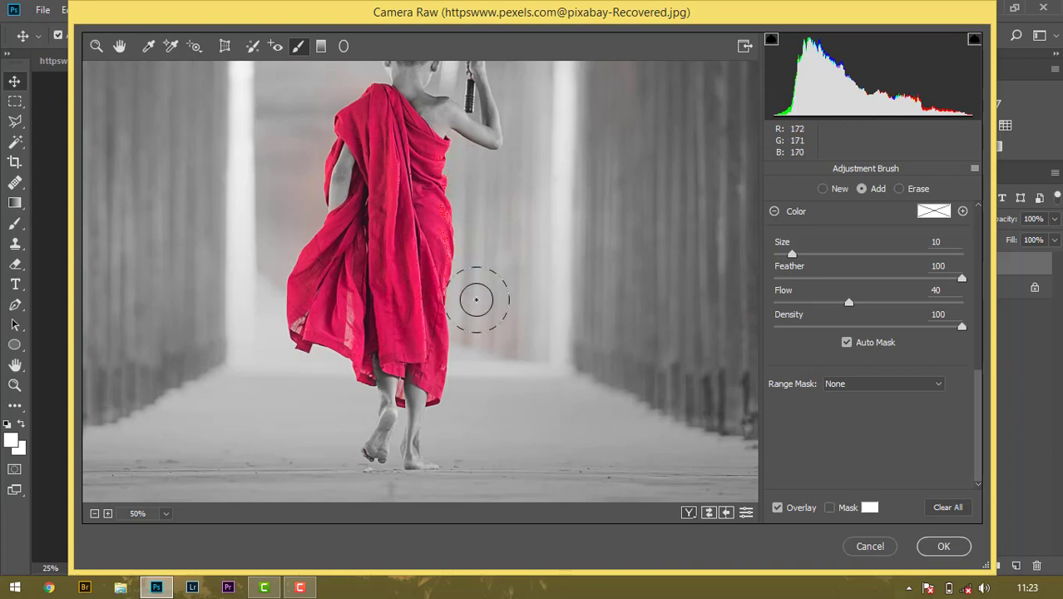
scroll(605, 308, "up", 1)
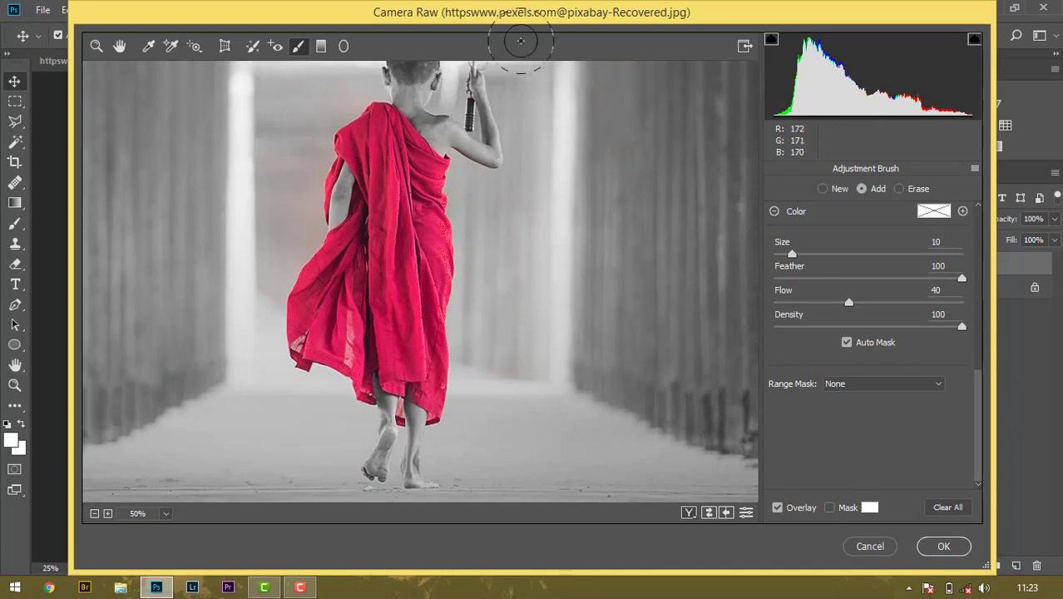
scroll(499, 100, "up", 1)
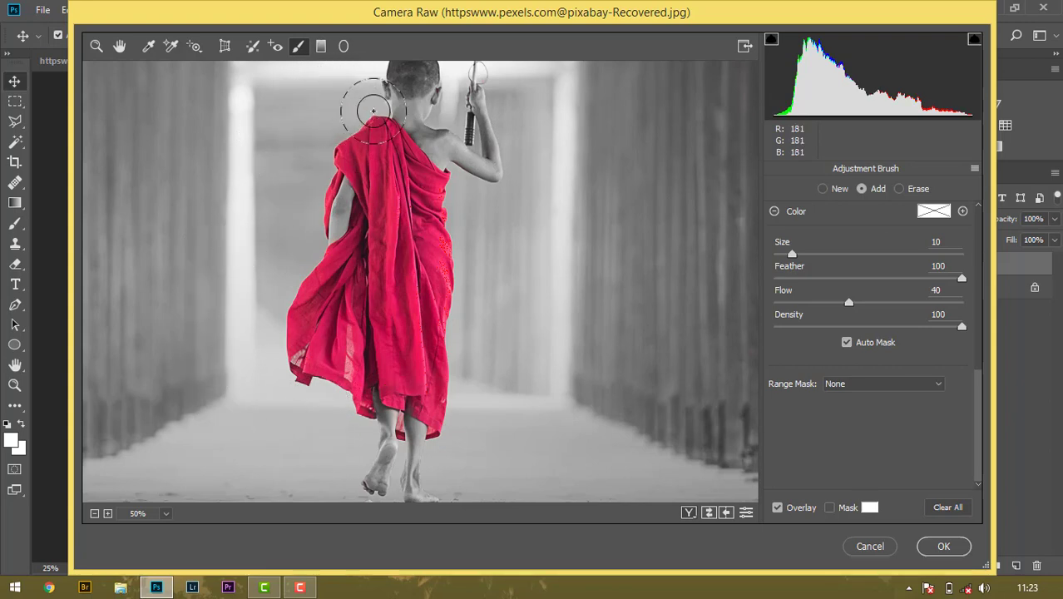
mouse_move(375, 100)
left_mouse_down()
mouse_move(375, 71)
mouse_move(367, 88)
mouse_move(403, 68)
left_mouse_up()
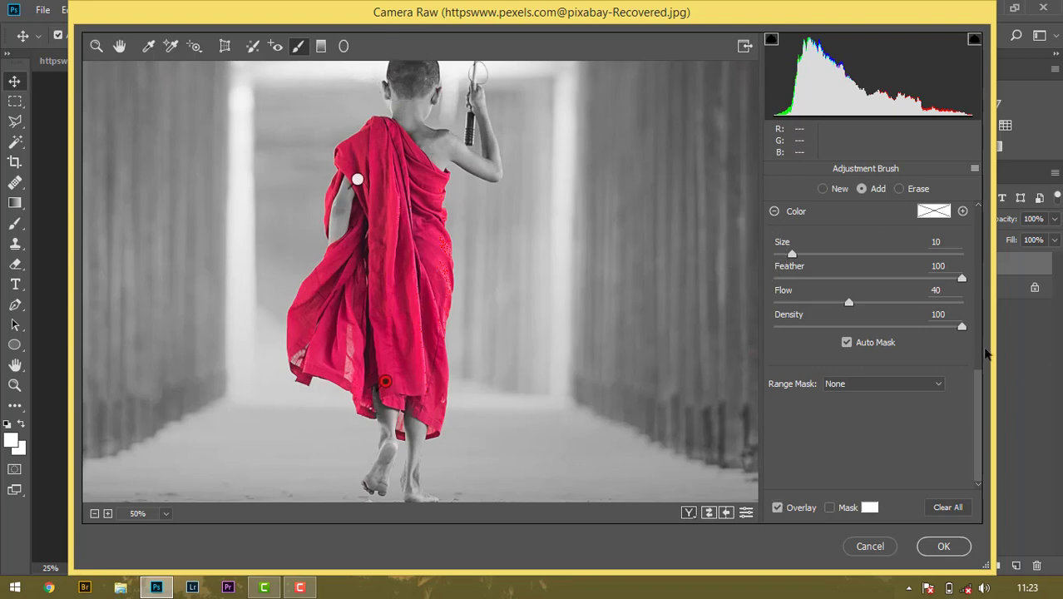
Check the whole image for leftover color and apply the Camera Raw filter to Layer 1.
mouse_move(981, 416)
left_mouse_down()
mouse_move(981, 366)
mouse_move(981, 412)
left_mouse_up()
scroll(604, 130, "up", 4)
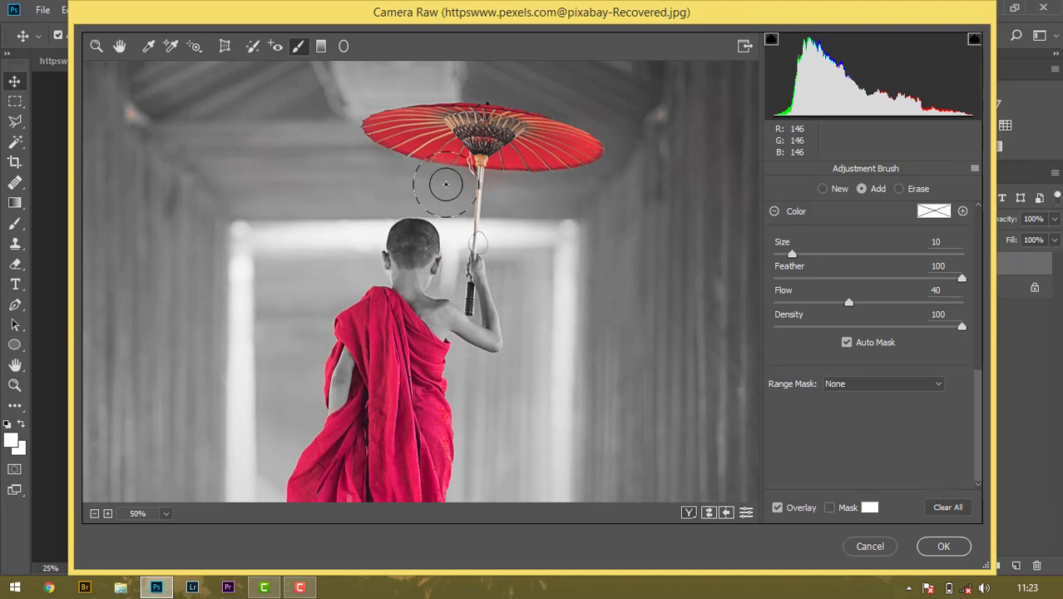
scroll(684, 125, "up", 3)
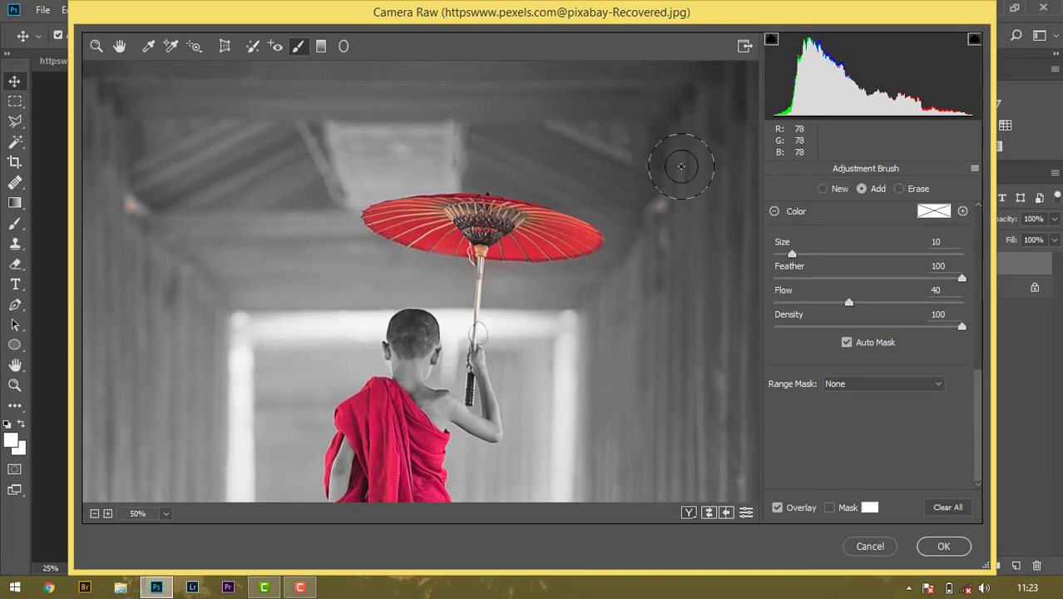
scroll(684, 198, "up", 1)
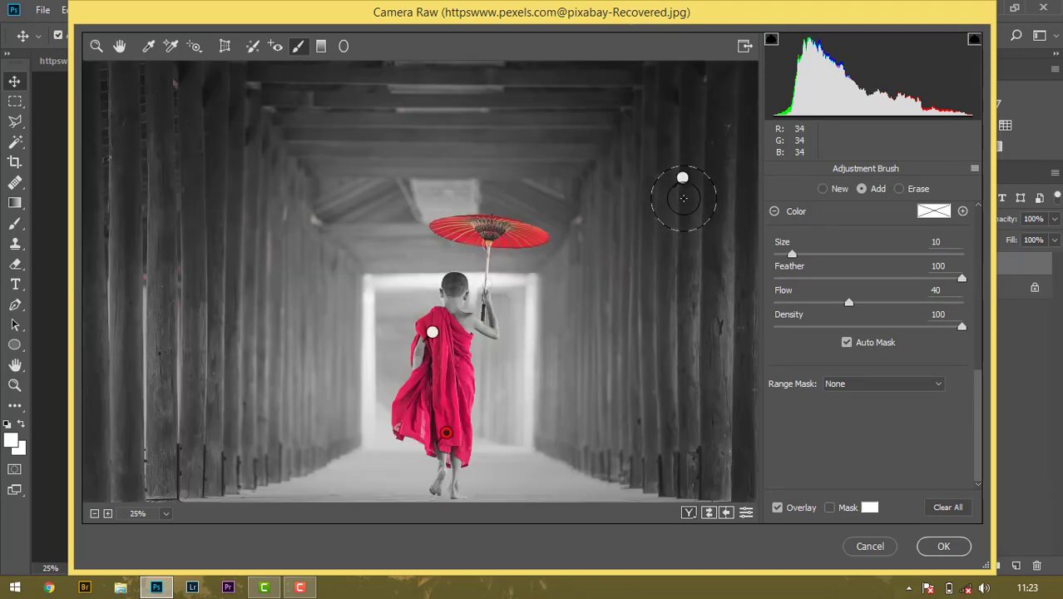
scroll(683, 198, "up", 1)
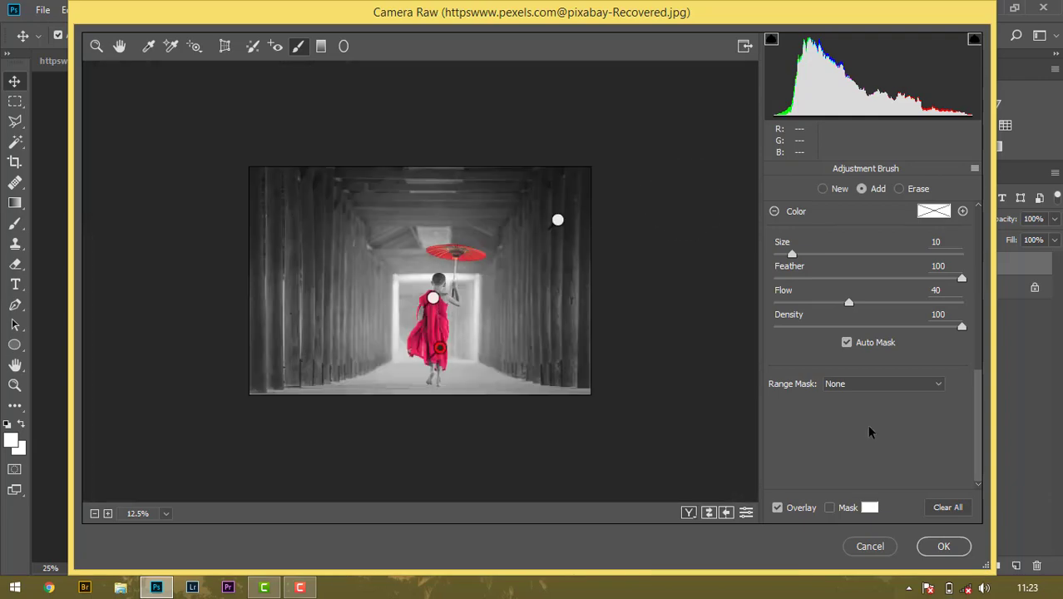
left_click(943, 546)
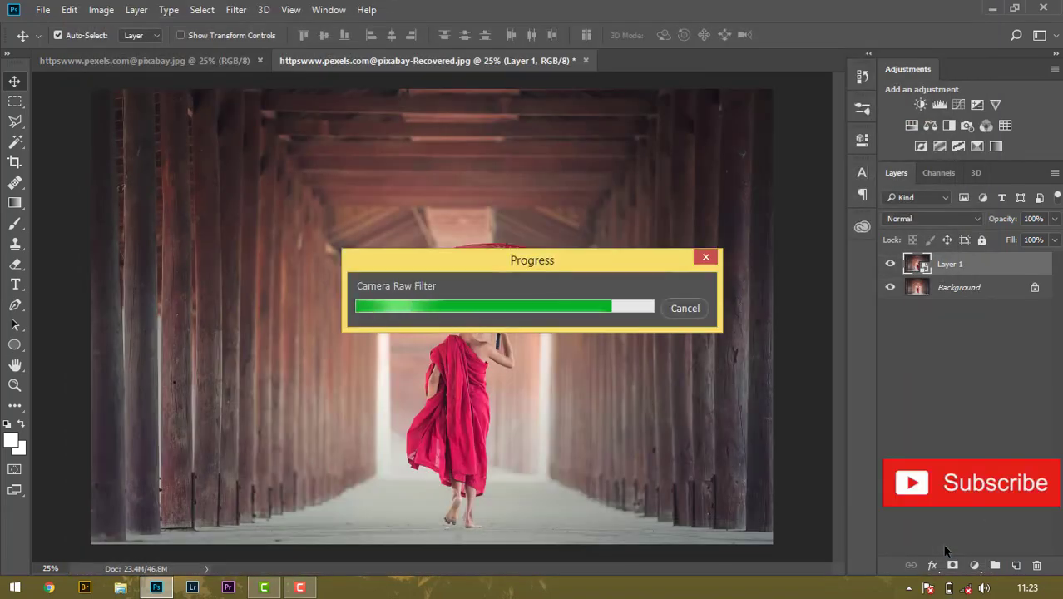
Toggle Layer 1's visibility off and on to compare the selective color result with the original photo.
left_click(890, 264)
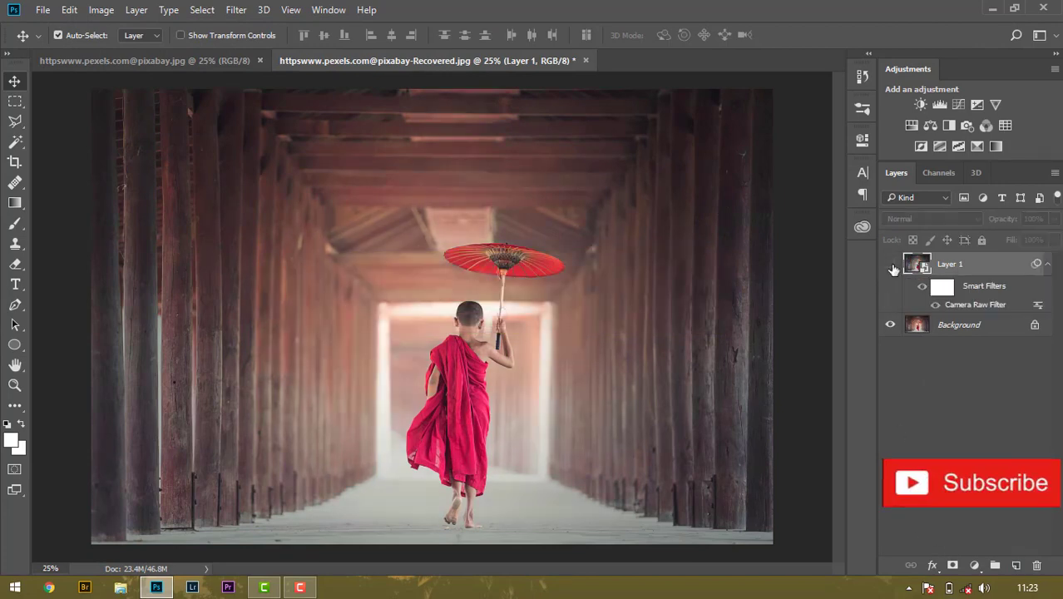
left_click(890, 265)
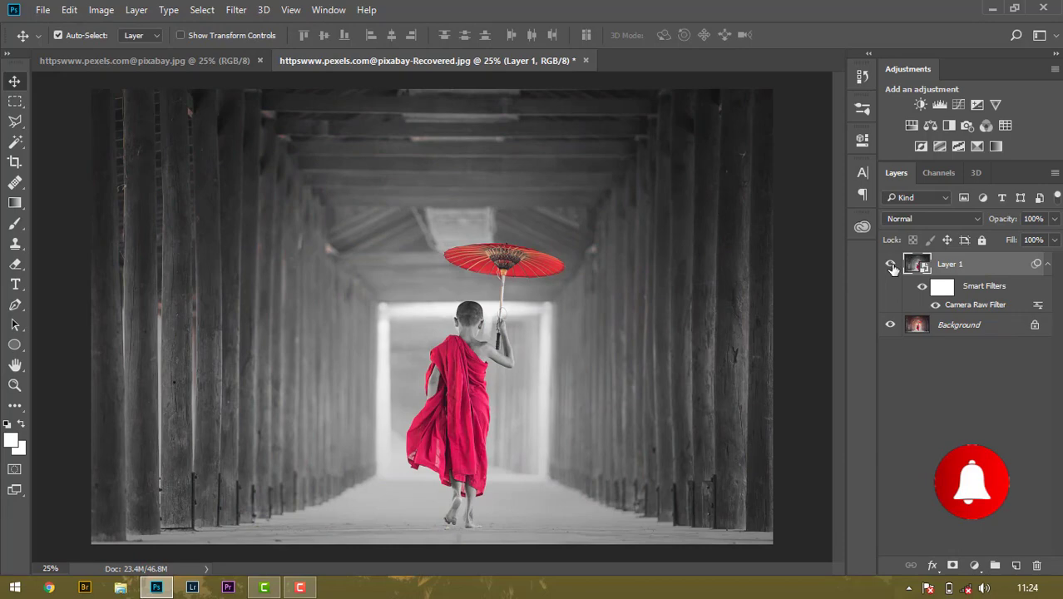
left_click(890, 265)
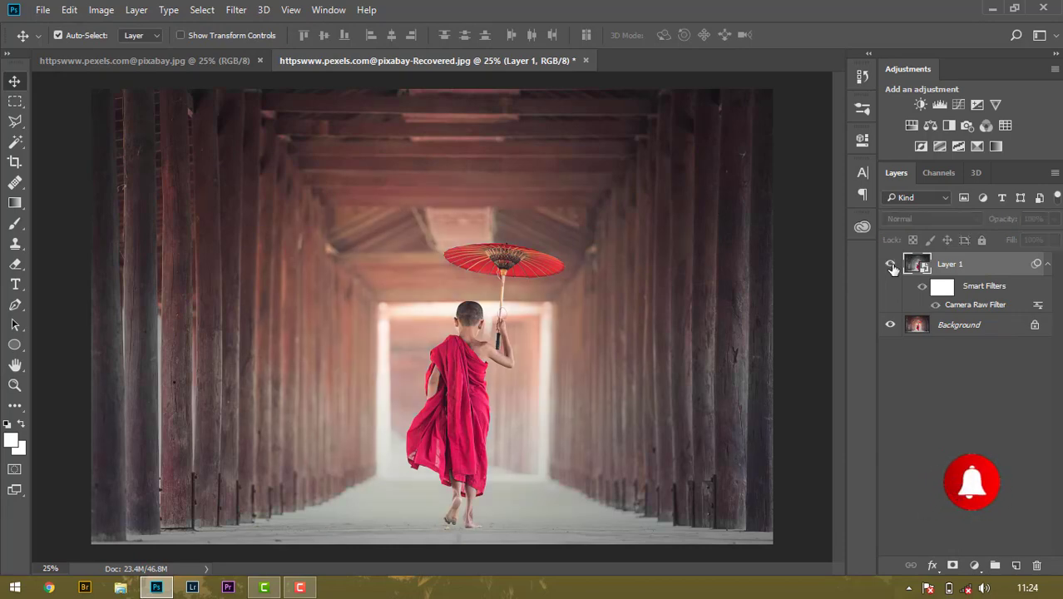
left_click(891, 264)
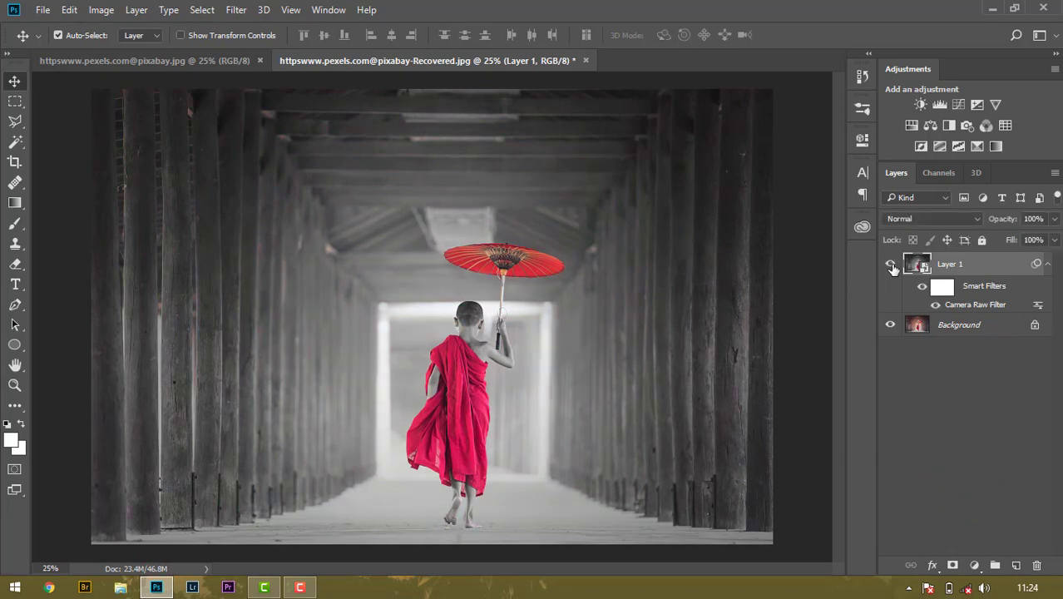
Collapse Layer 1's smart filter list and add a Curves adjustment layer above it.
left_click(1049, 265)
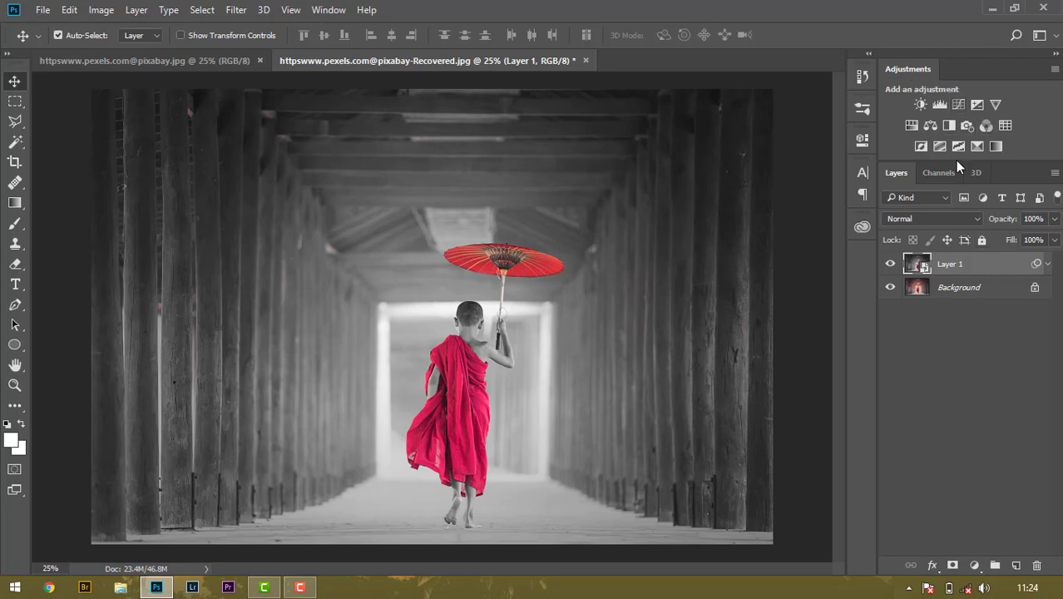
left_click(958, 106)
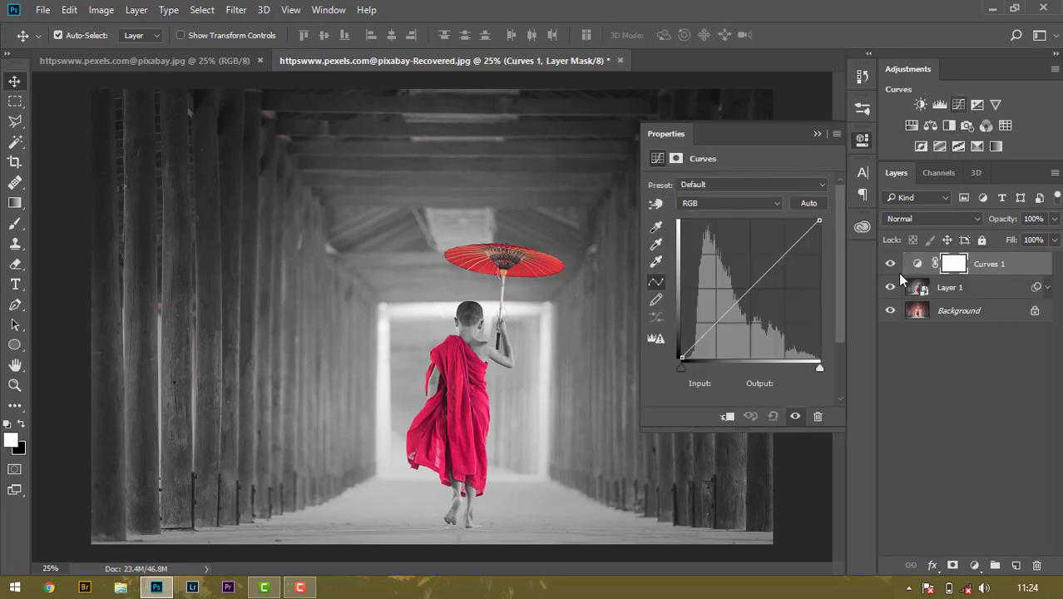
Darken the image's shadows by moving the Curves 1 black point to input 30 with output 0.
left_click_drag(679, 365, 700, 374)
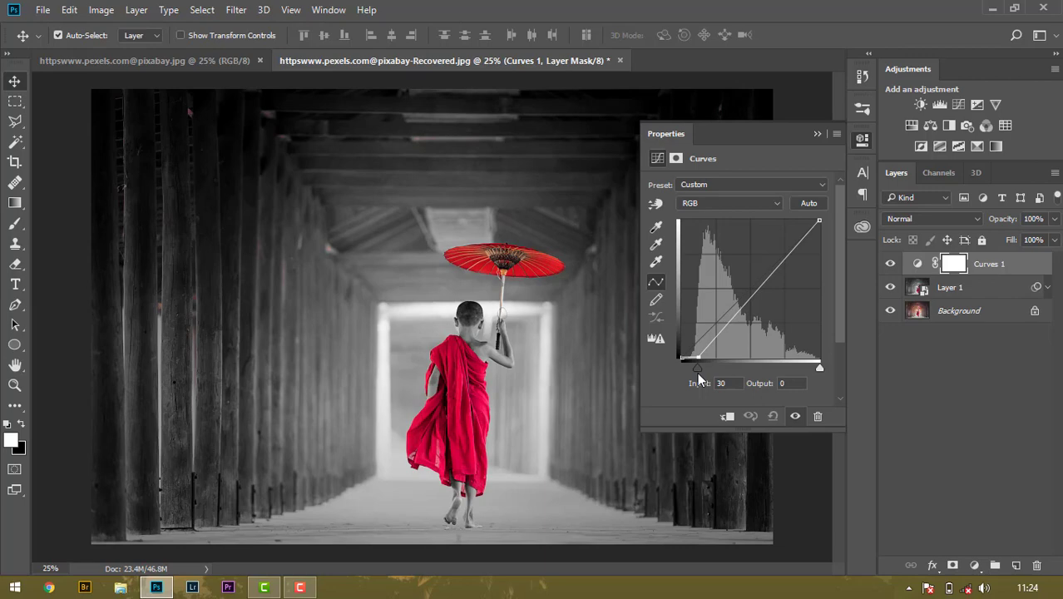
left_click_drag(700, 379, 700, 379)
left_click(817, 134)
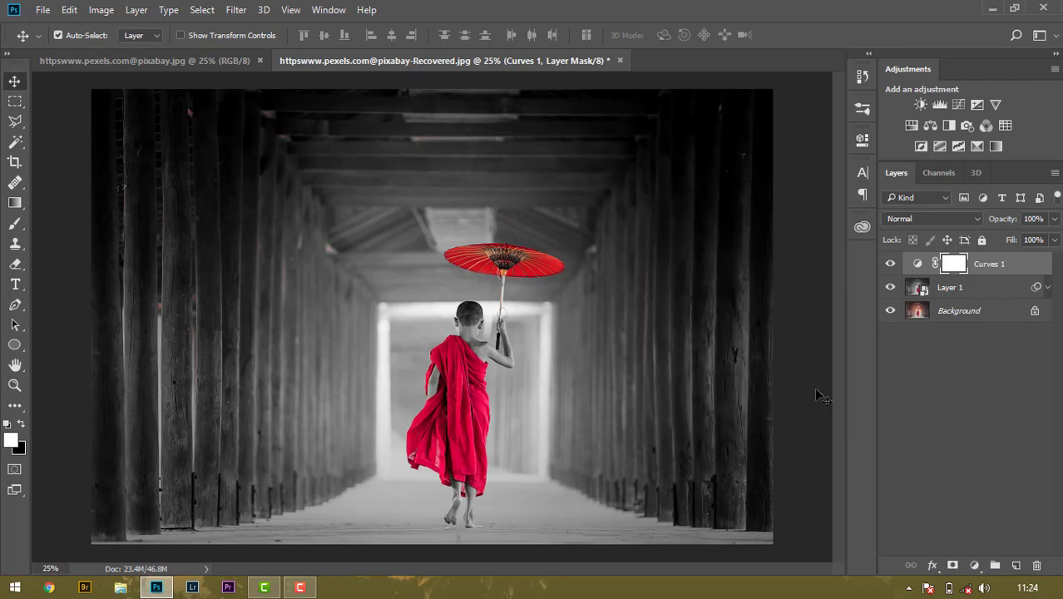
Refine the Curves 1 adjustment with an upper curve point at input 194, output 144, and readjust the black point to balance the shadows.
key("ctrl+minus")
key("ctrl+plus")
key("ctrl+plus")
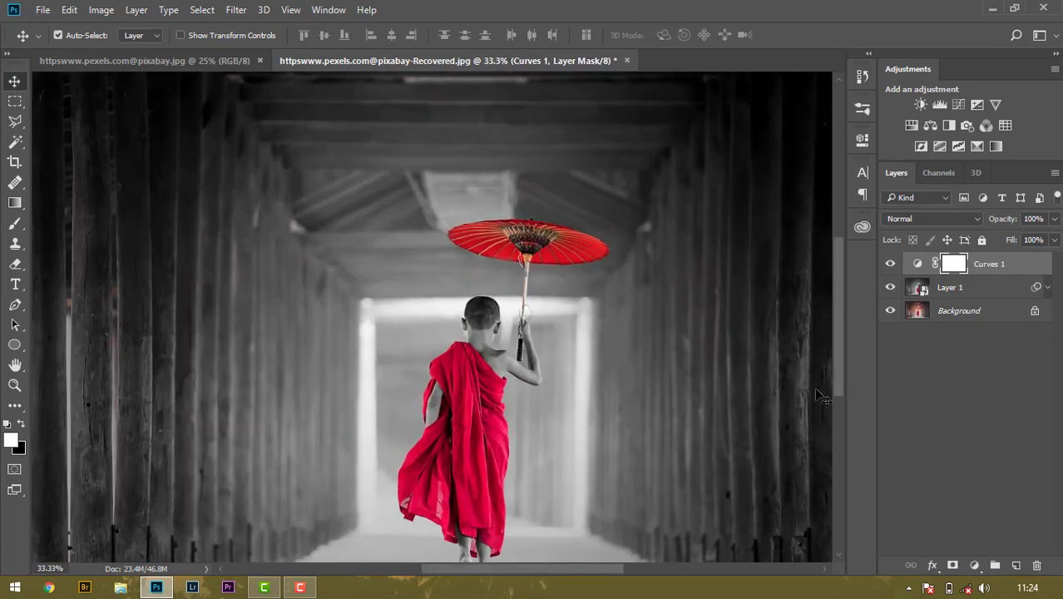
key("ctrl+minus")
key("ctrl+minus")
key("ctrl+minus")
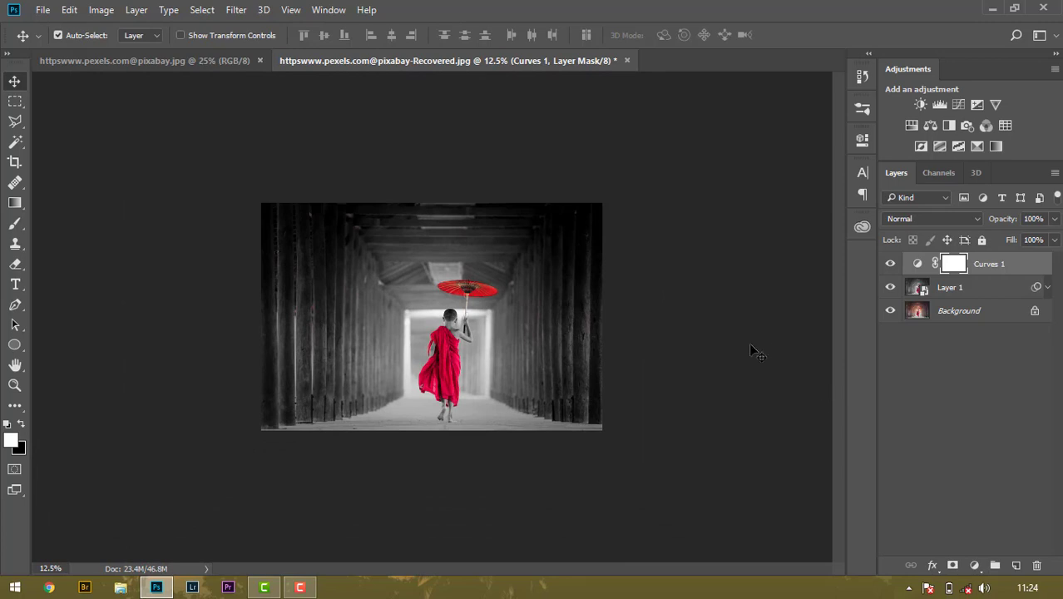
double_click(917, 263)
left_click_drag(696, 371, 704, 373)
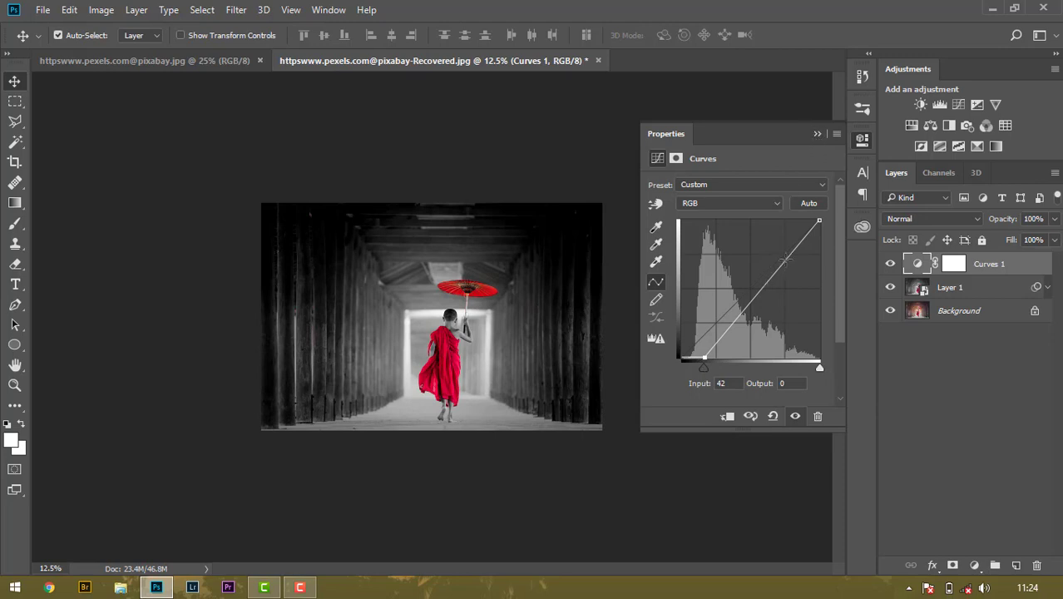
left_click_drag(784, 262, 785, 280)
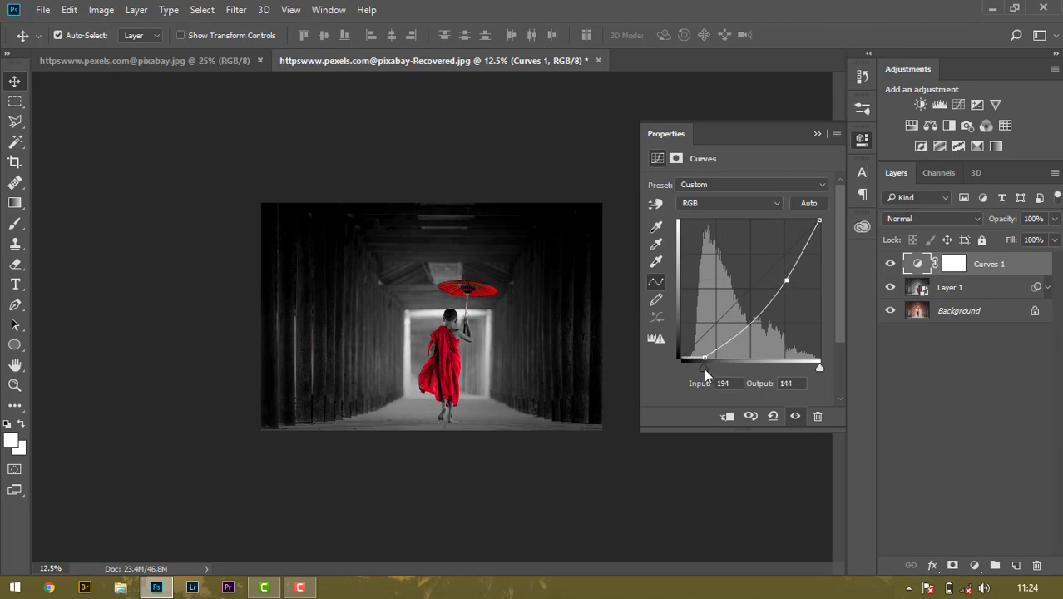
left_click_drag(704, 369, 695, 369)
left_click(817, 135)
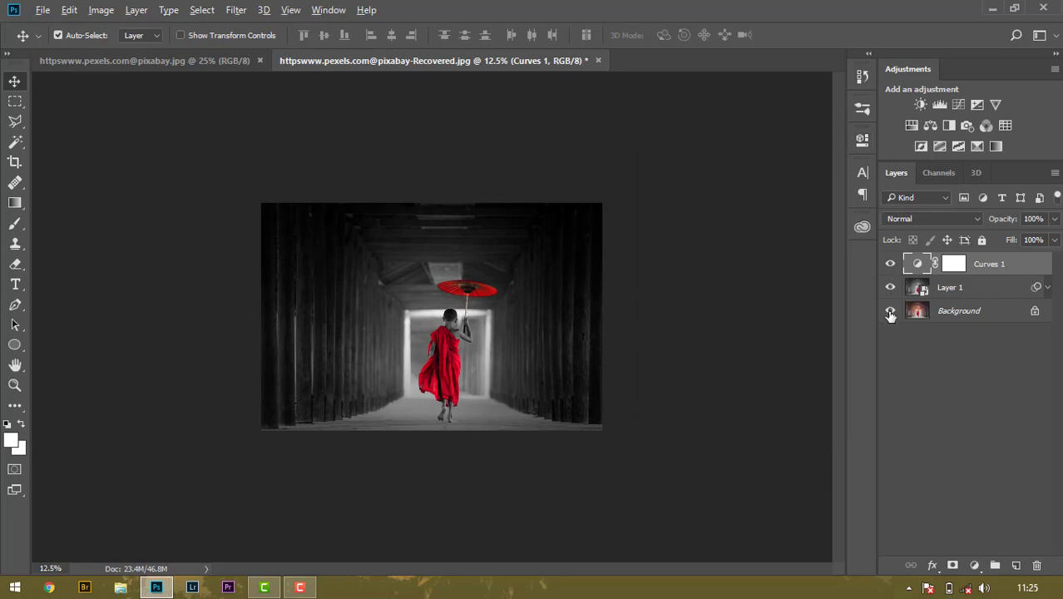
Compare the finished effect with the original photo by repeatedly isolating the Background layer and restoring all layers.
key("alt")
left_click(890, 311, "alt")
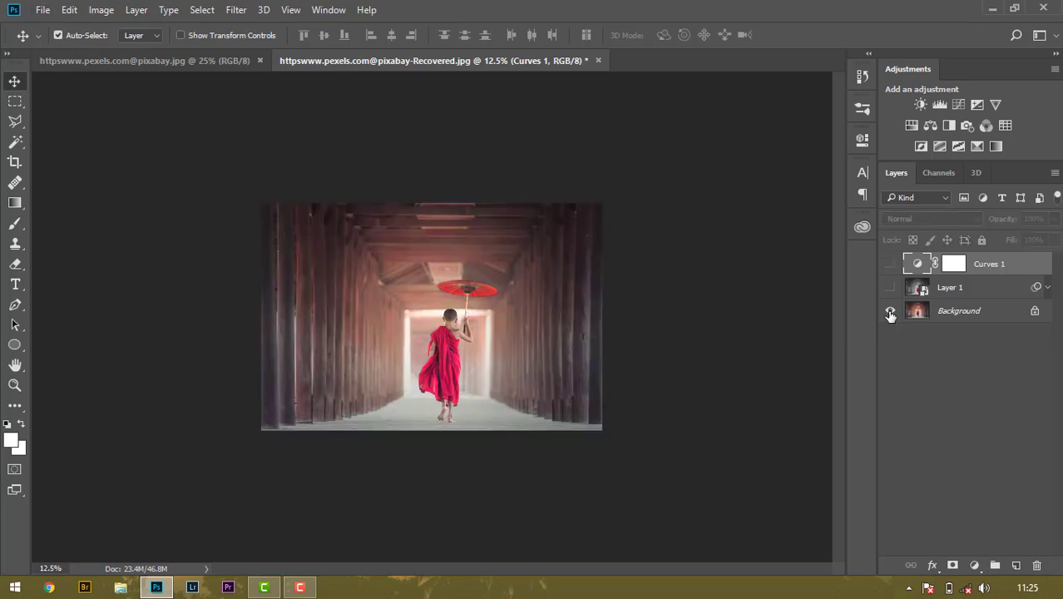
left_click(890, 311, "alt")
key("ctrl")
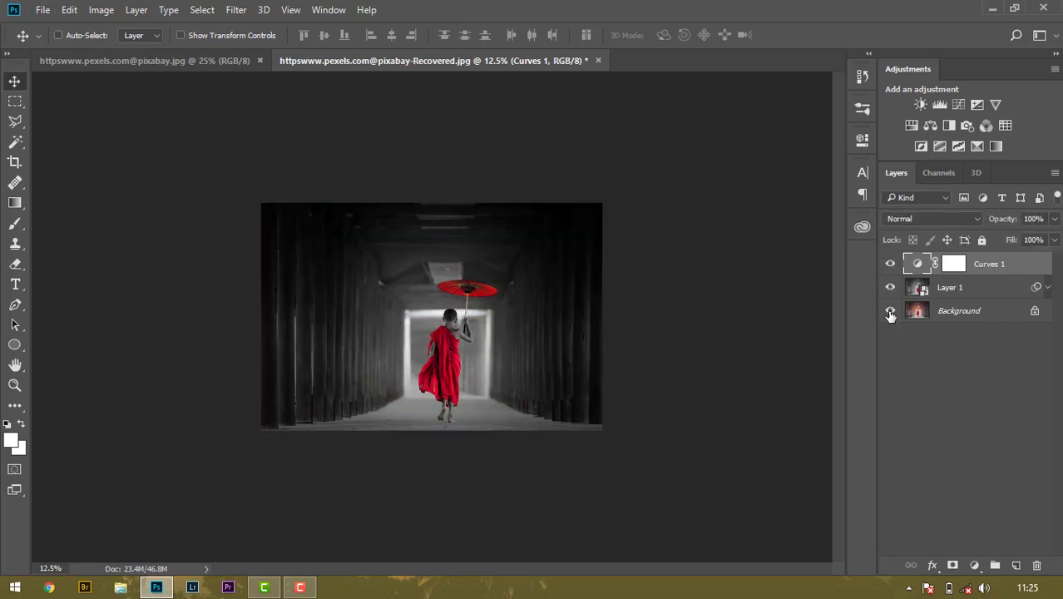
key("ctrl+plus")
key("ctrl+plus")
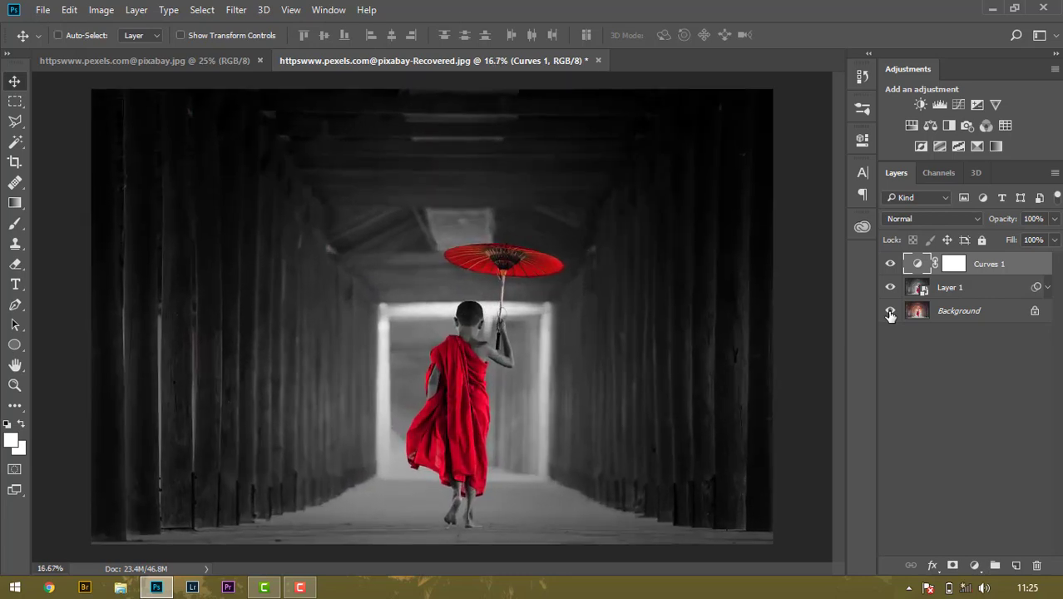
left_click(889, 311, "alt")
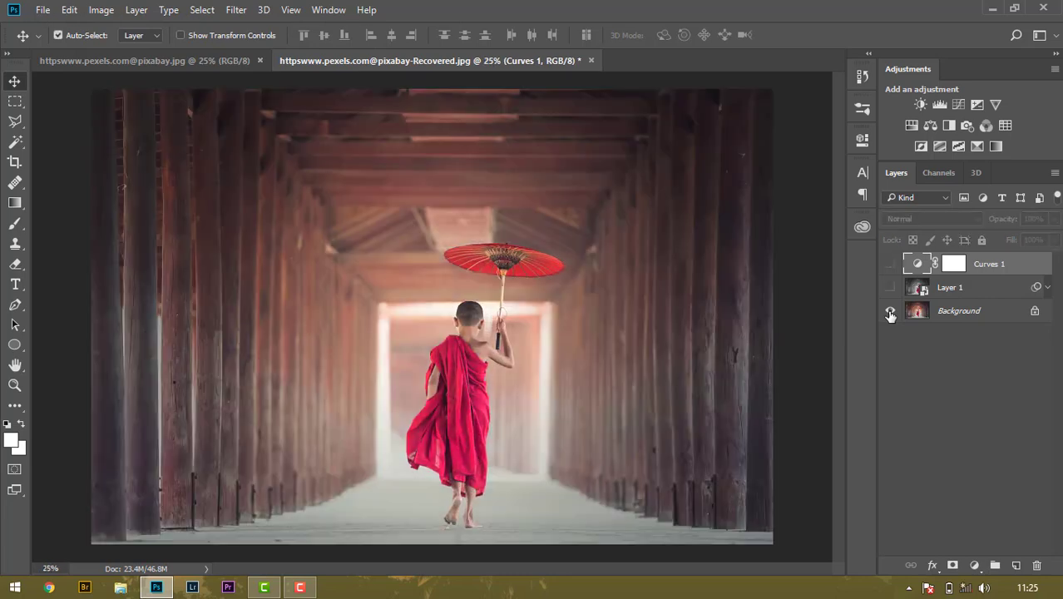
left_click(890, 311, "alt")
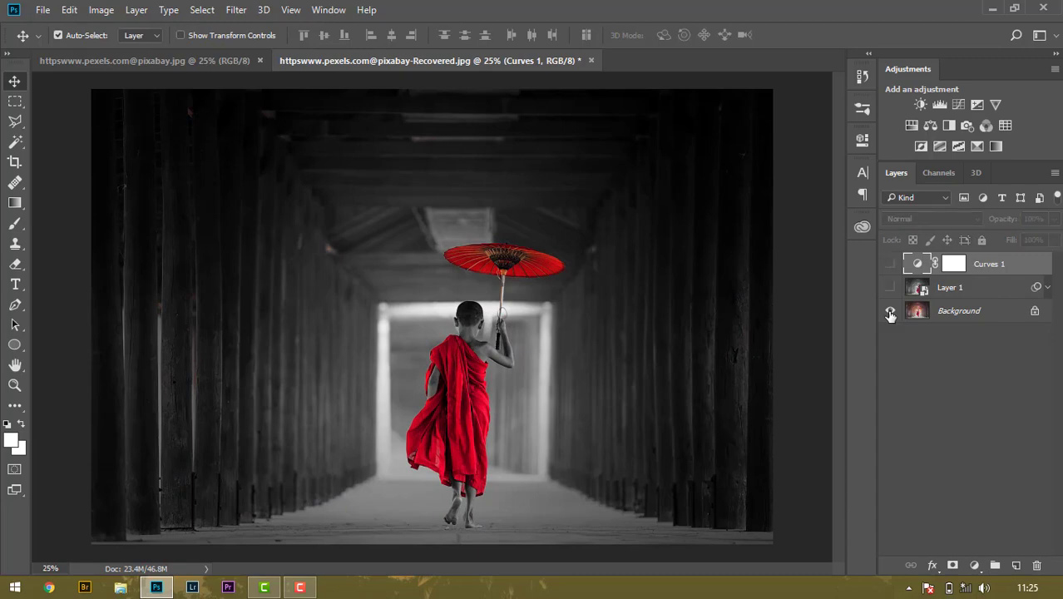
left_click(890, 311, "alt")
left_click(890, 311, "alt")
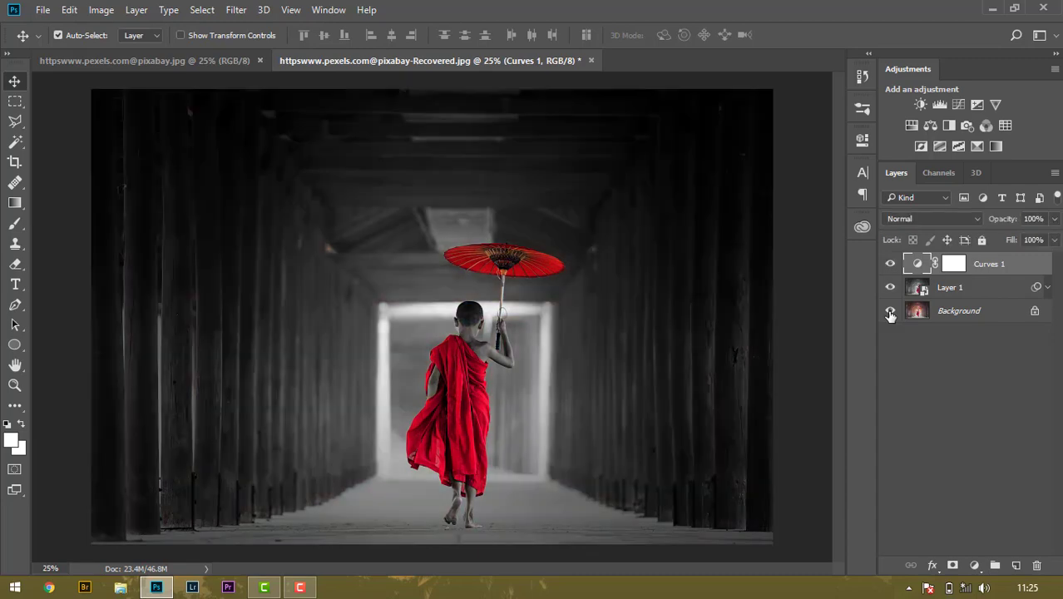
left_click(889, 311, "alt")
left_click(889, 311, "alt")
left_click(890, 311, "alt")
left_click(889, 310, "alt")
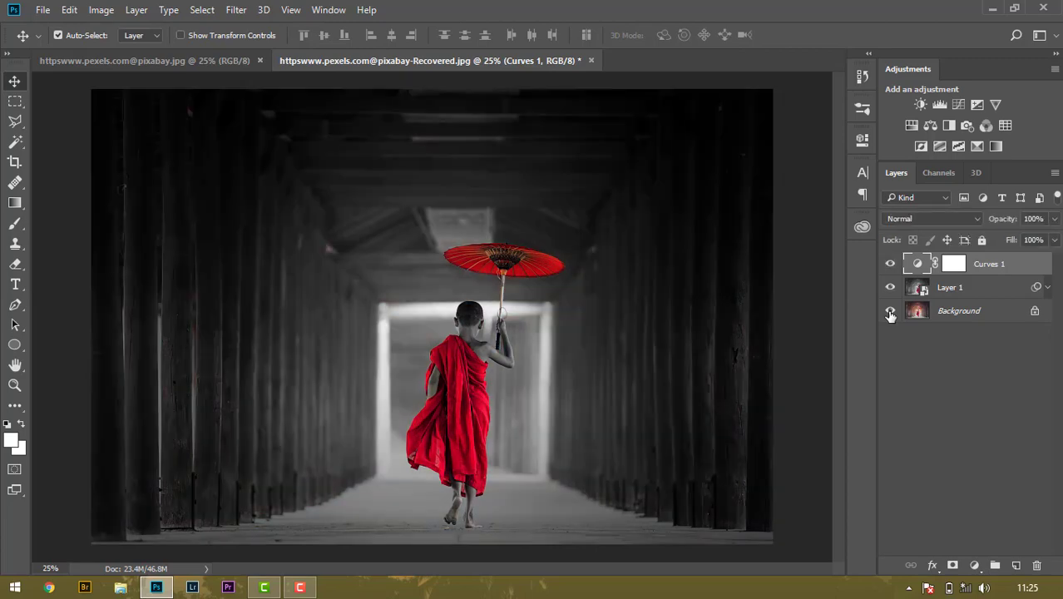